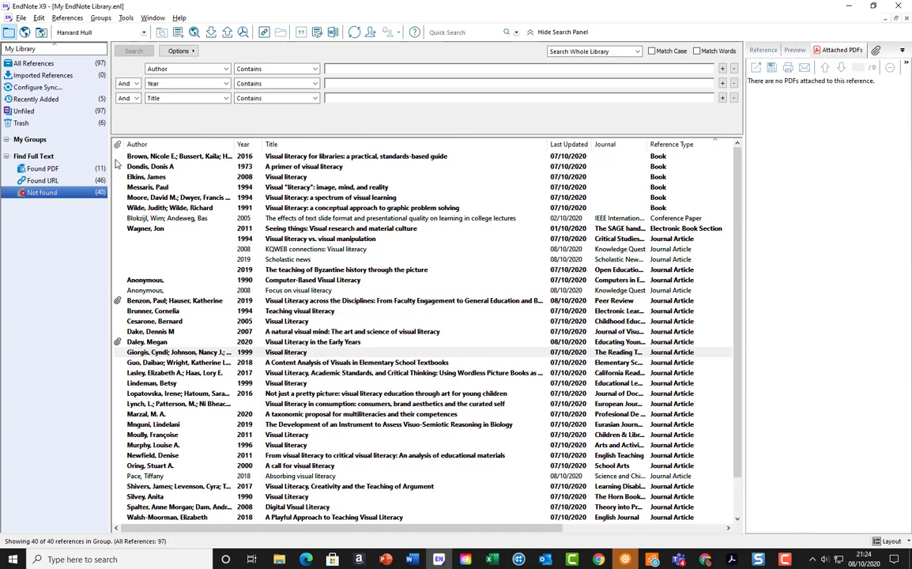
Create a new group named "Needs more information" under My Groups.
click(29, 140)
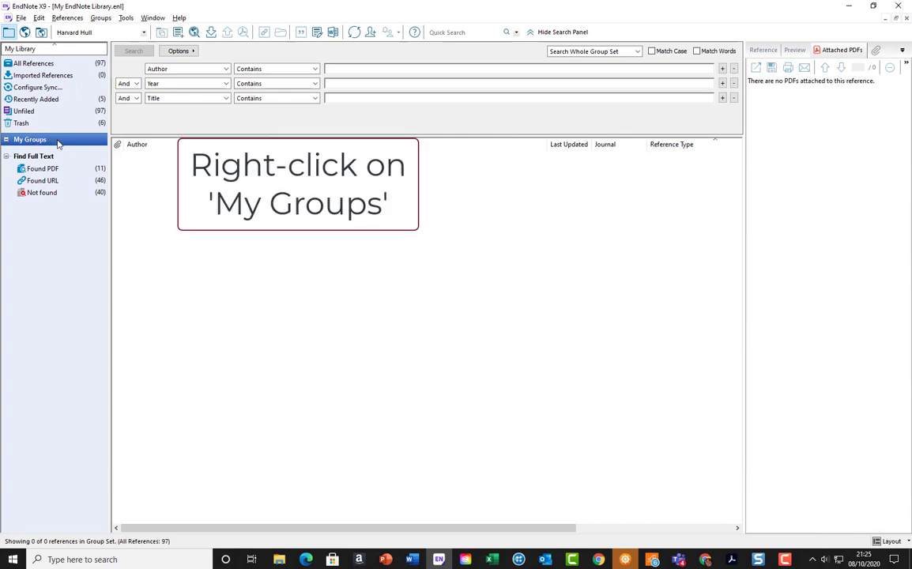
right_click(58, 144)
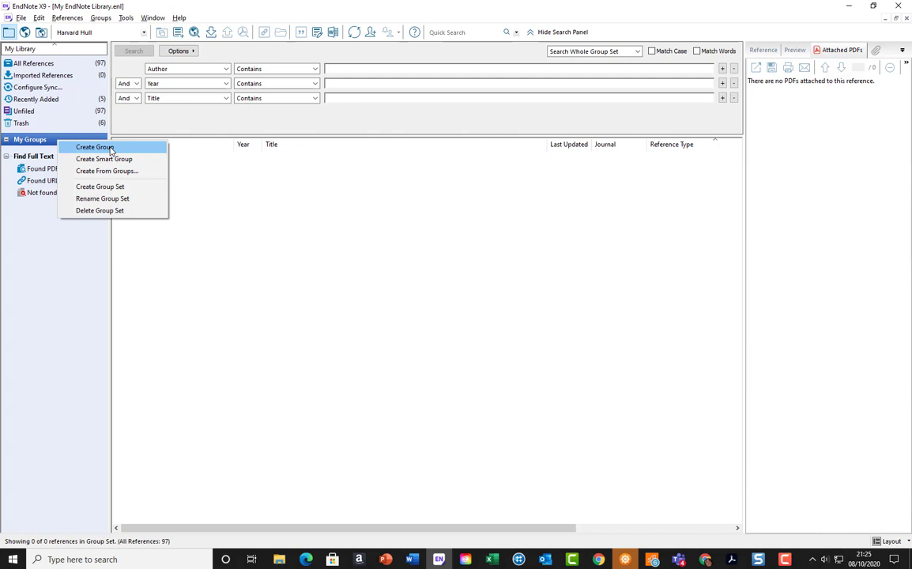
click(94, 147)
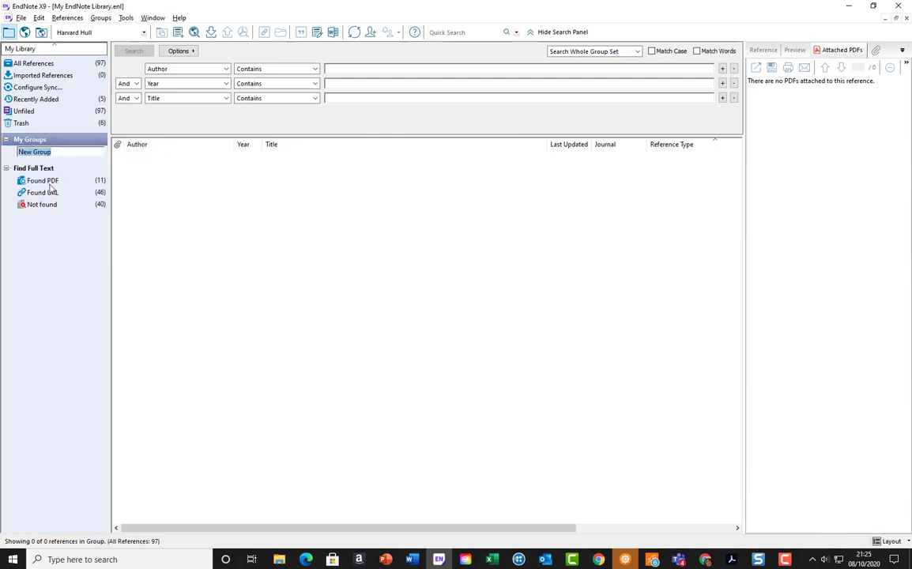
text(Needs more information)
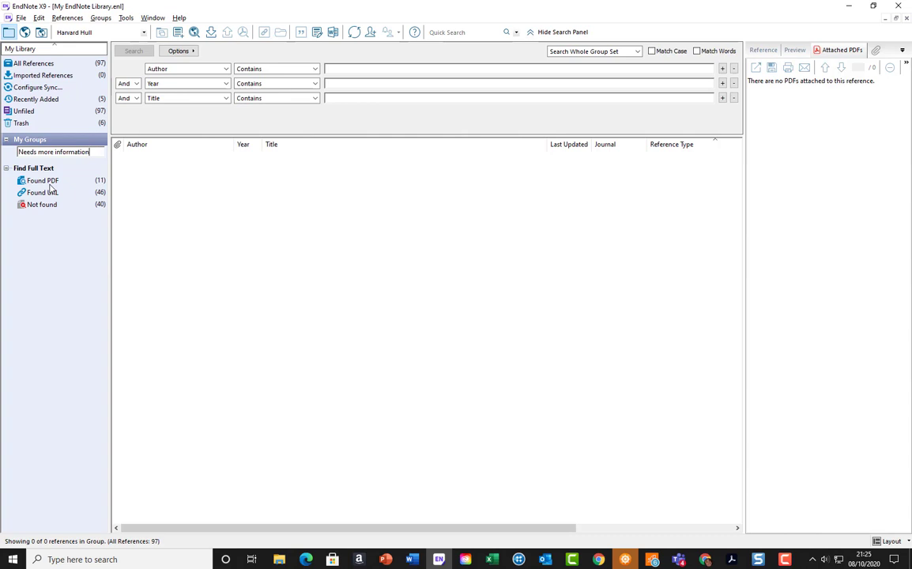
key(Return)
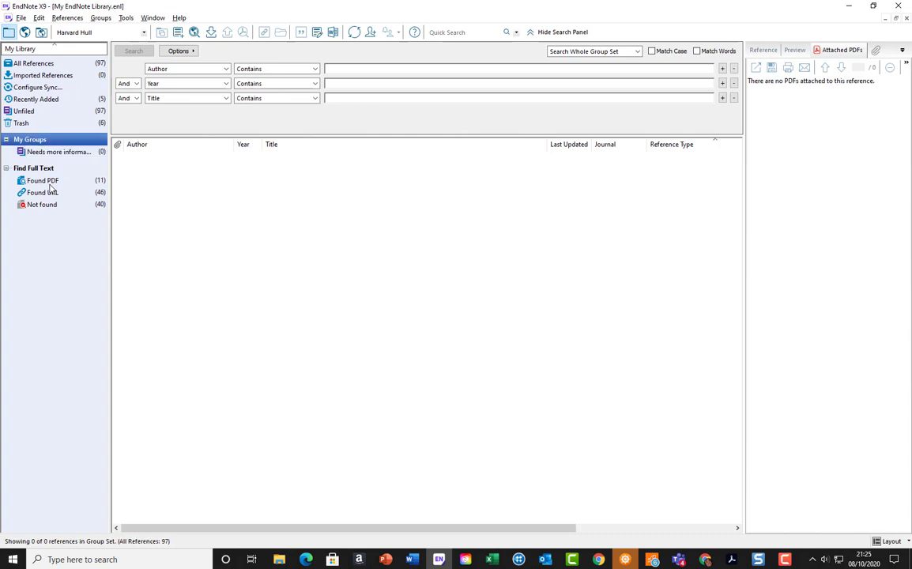
From all references, add the twelve with a missing or anonymous author or no year to "Needs more information", then list the unfiled references.
click(59, 64)
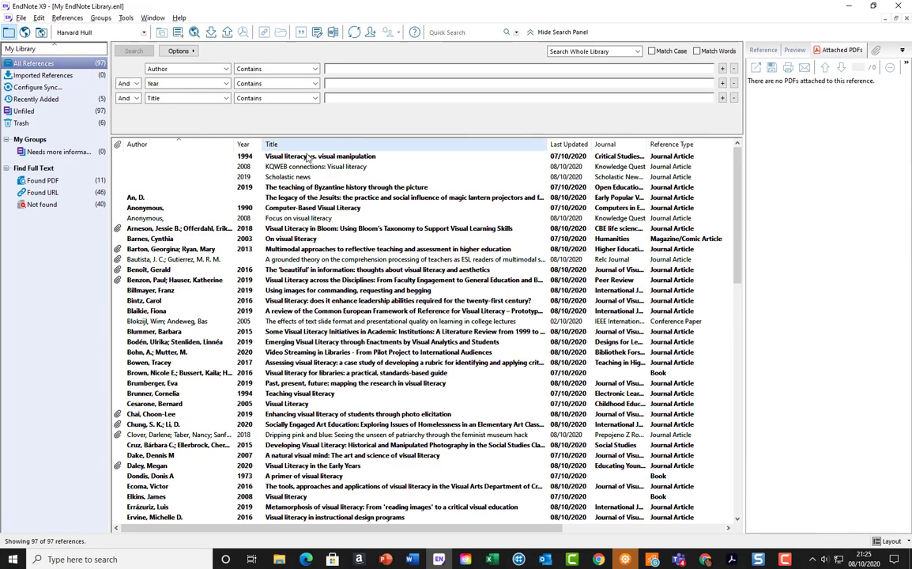
click(279, 156)
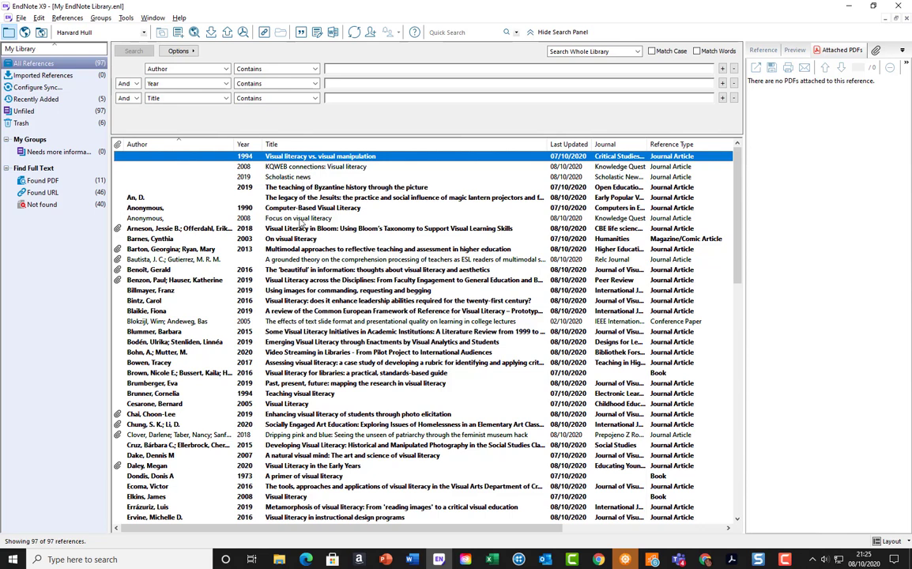
shift+click(199, 218)
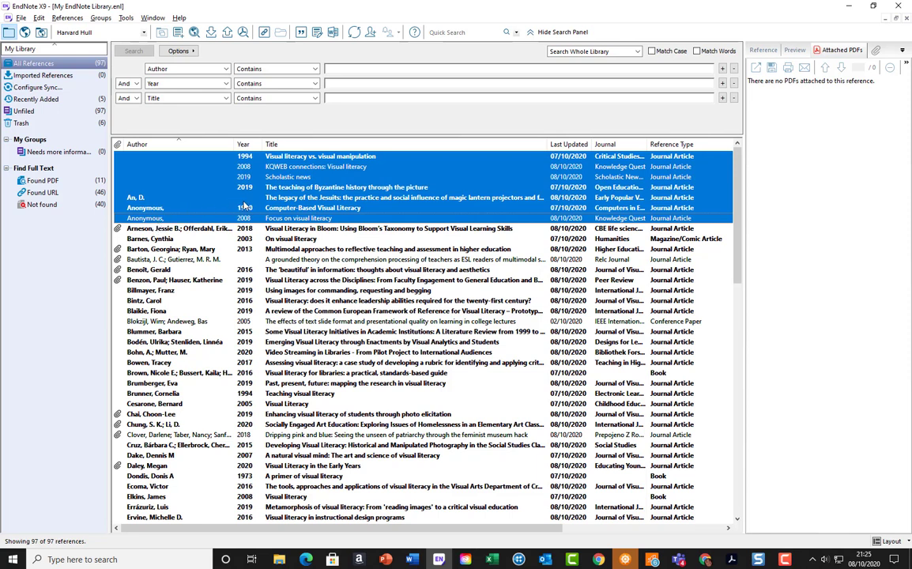
click(298, 261)
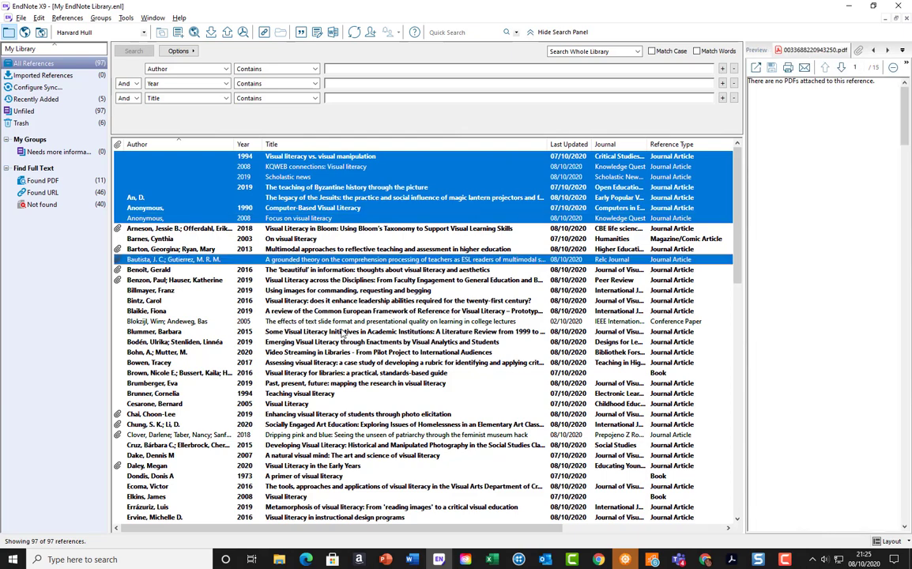
scroll(342, 335, down, 4)
scroll(341, 334, down, 9)
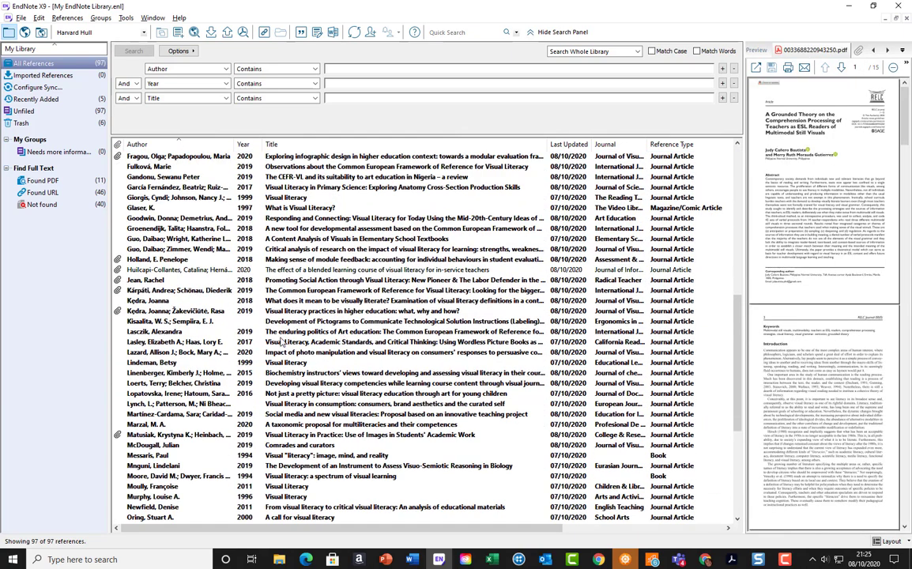
click(286, 324)
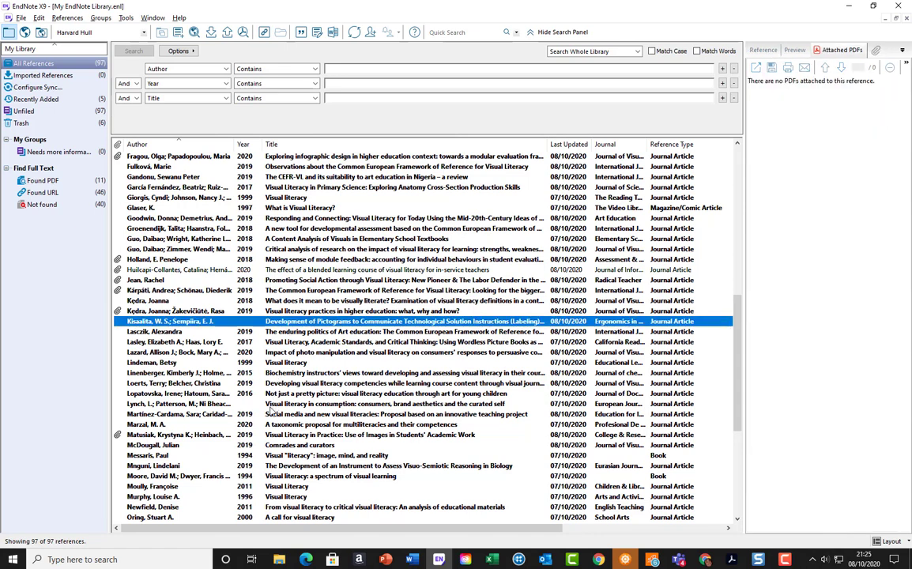
ctrl+click(272, 404)
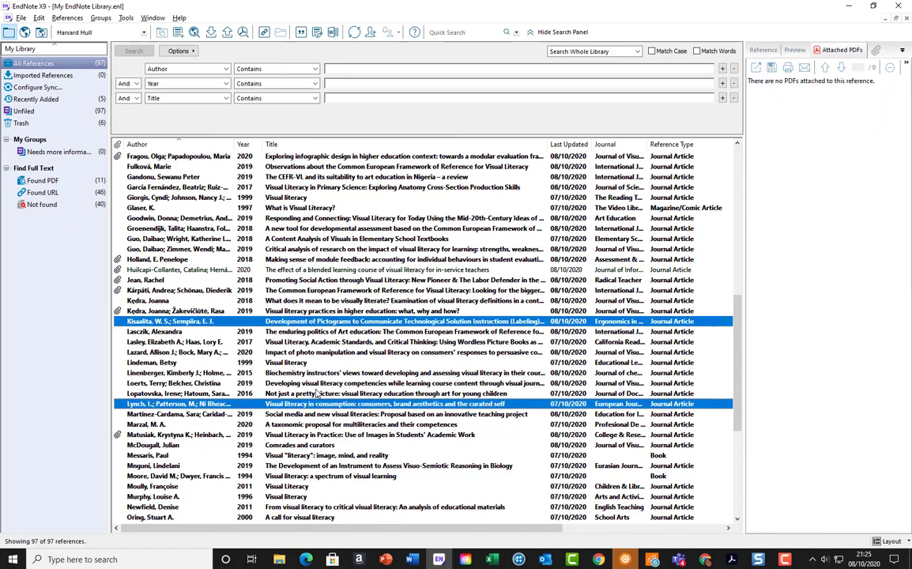
scroll(316, 392, down, 4)
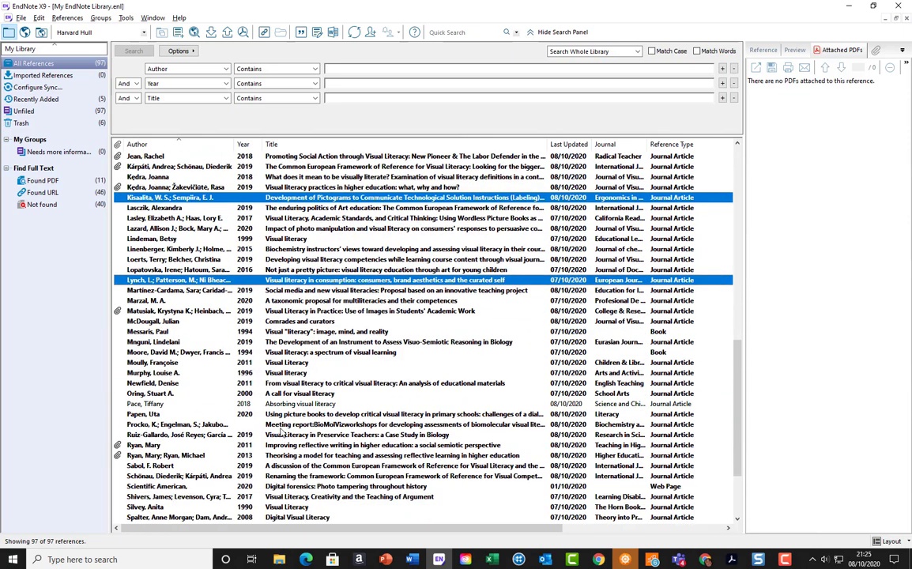
ctrl+click(281, 426)
scroll(300, 415, down, 3)
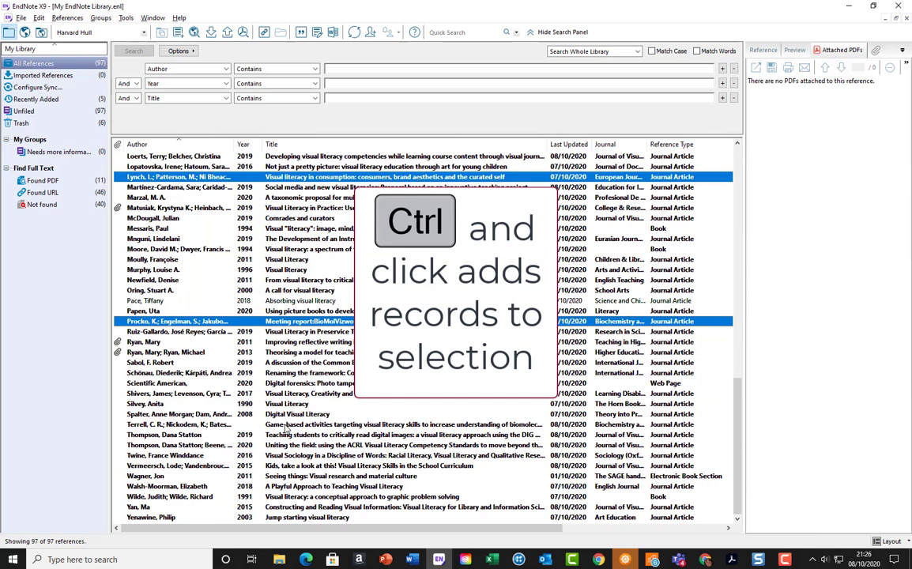
ctrl+click(286, 427)
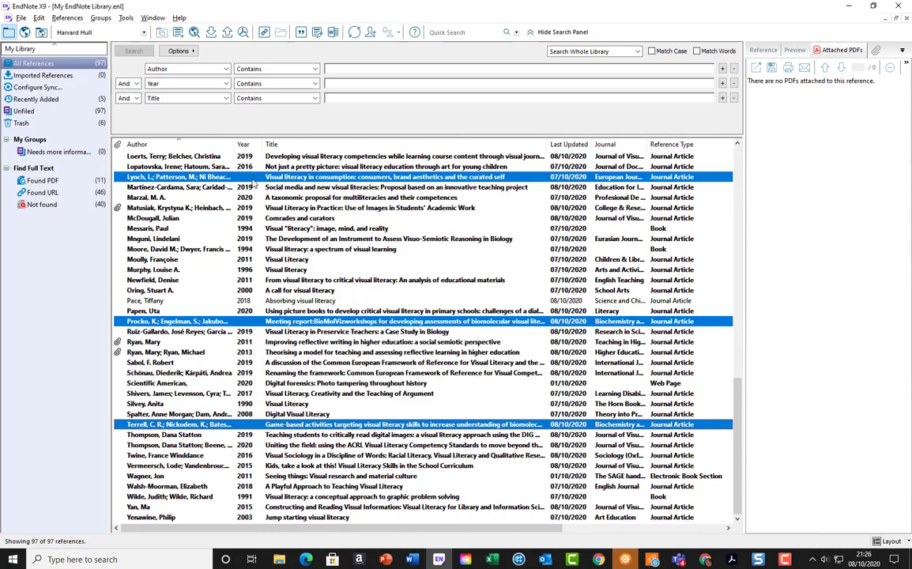
drag(253, 180, 60, 155)
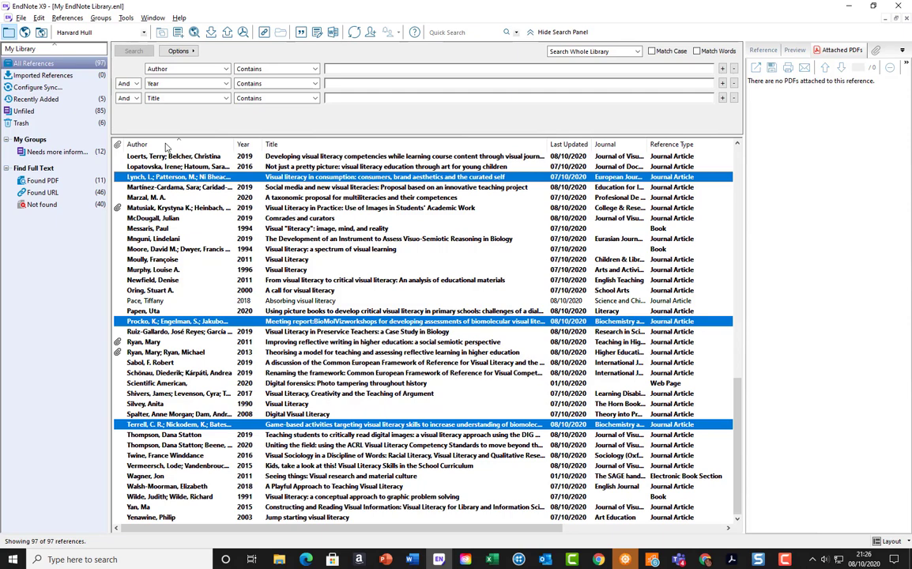
click(24, 111)
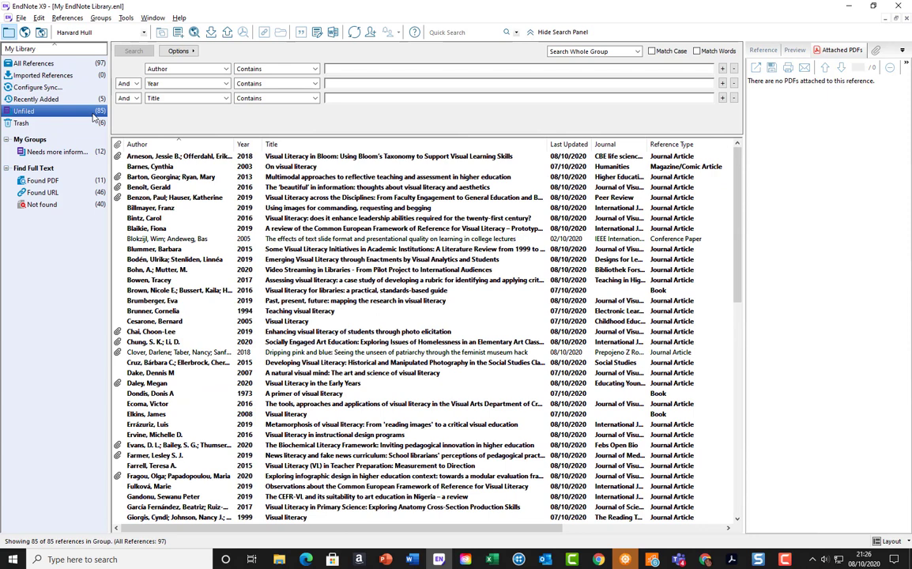
Create another group named "University level" under My Groups.
right_click(43, 142)
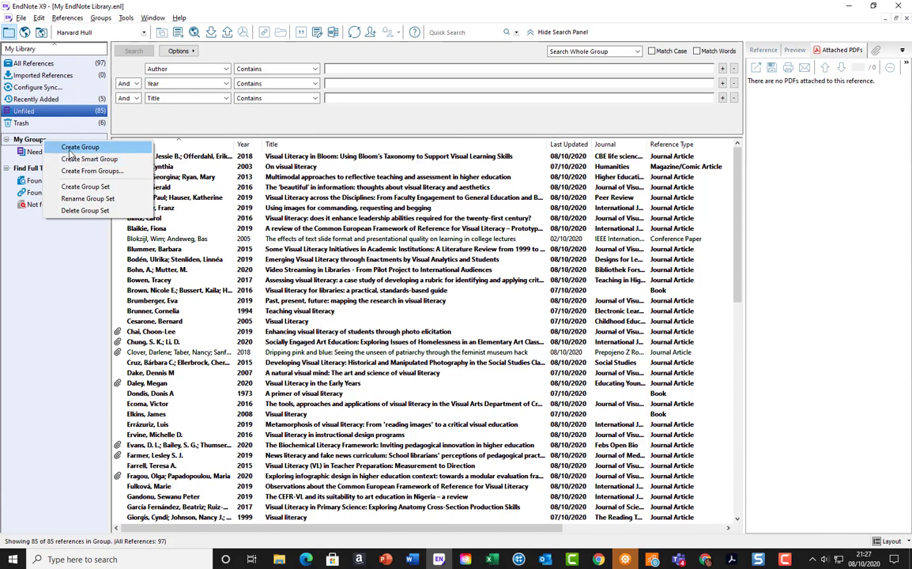
click(79, 148)
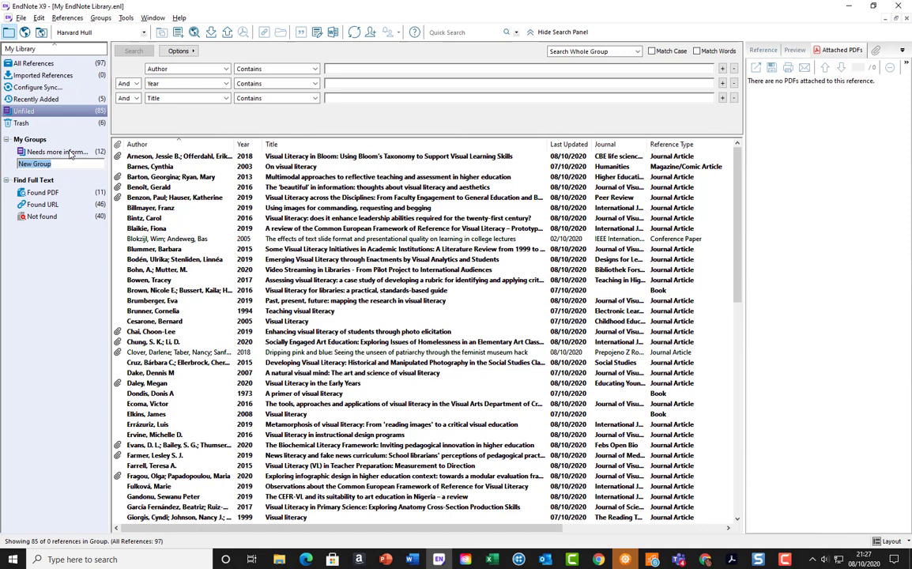
text(University level)
key(Return)
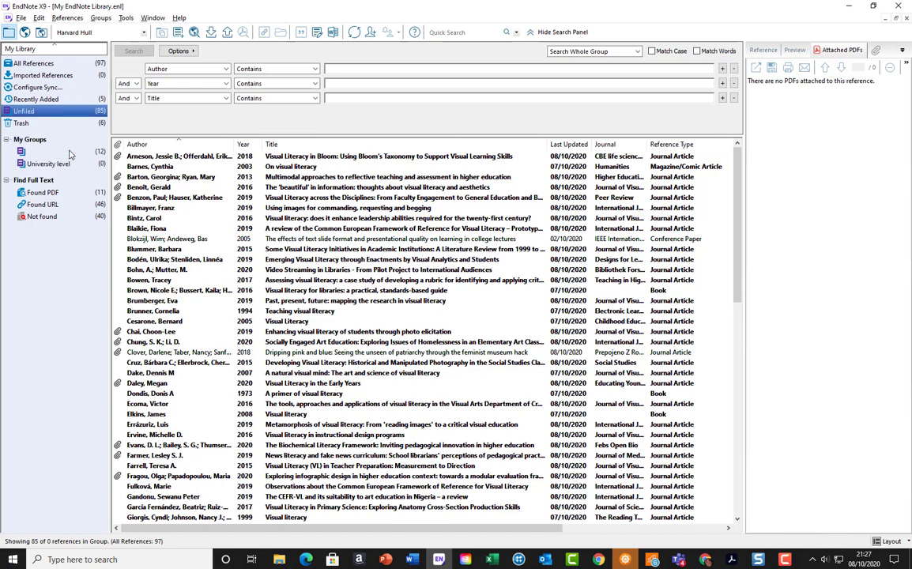
Create a group named "School level" under My Groups.
right_click(28, 141)
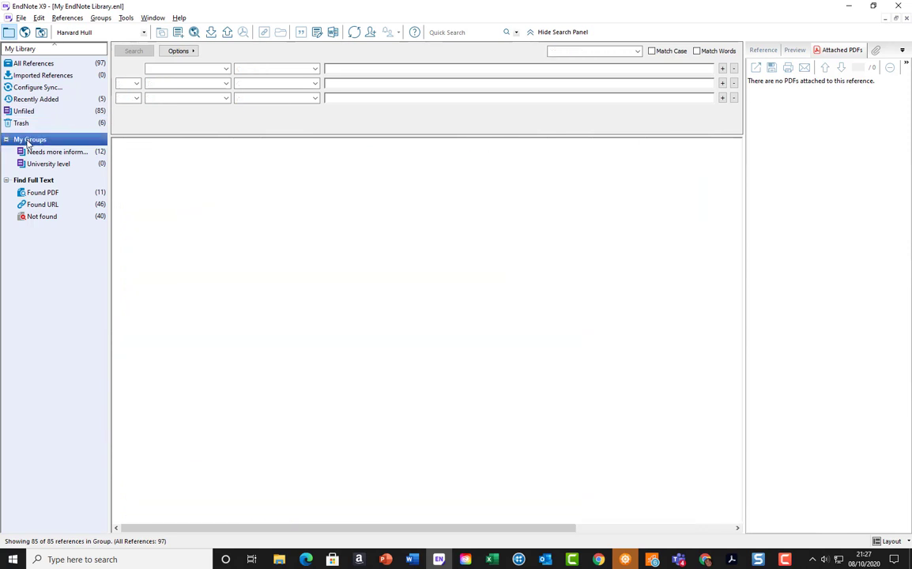
click(37, 149)
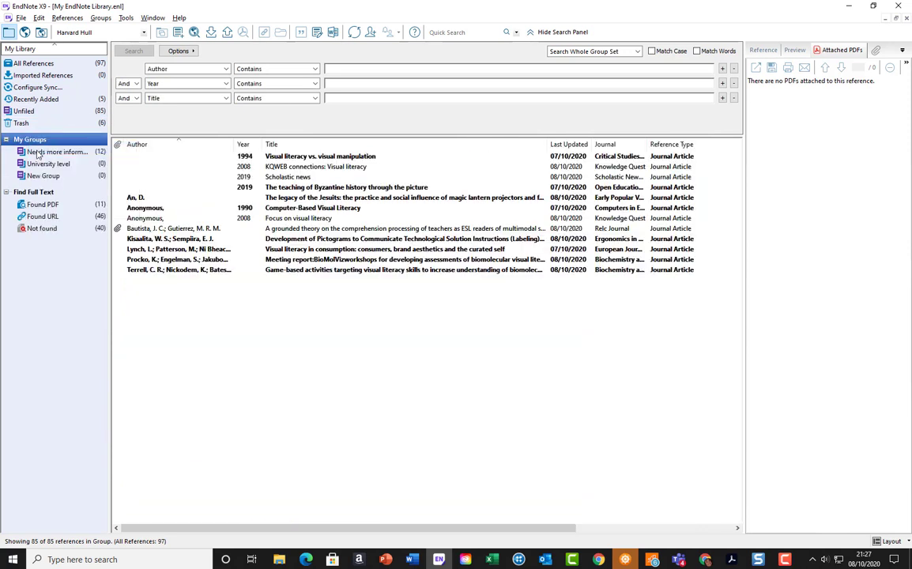
text(School)
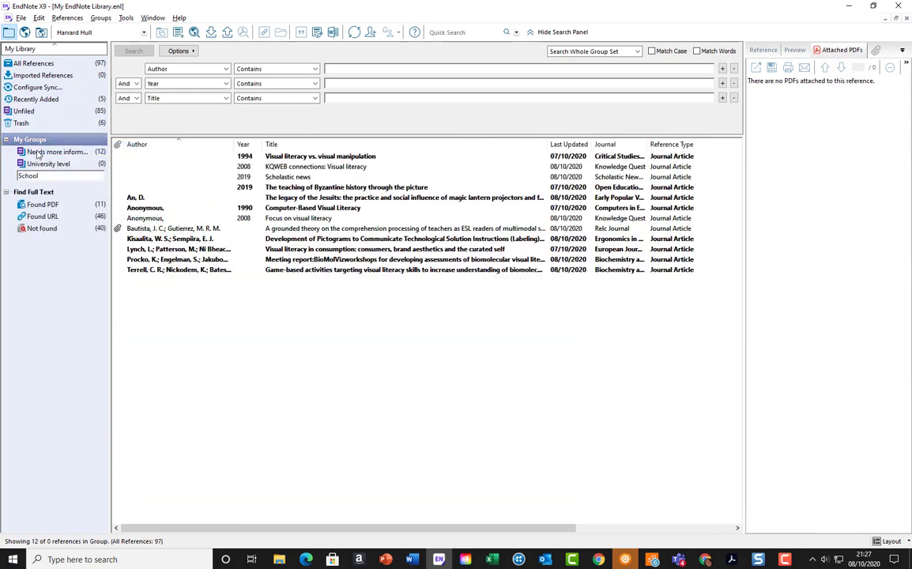
text( level)
key(Return)
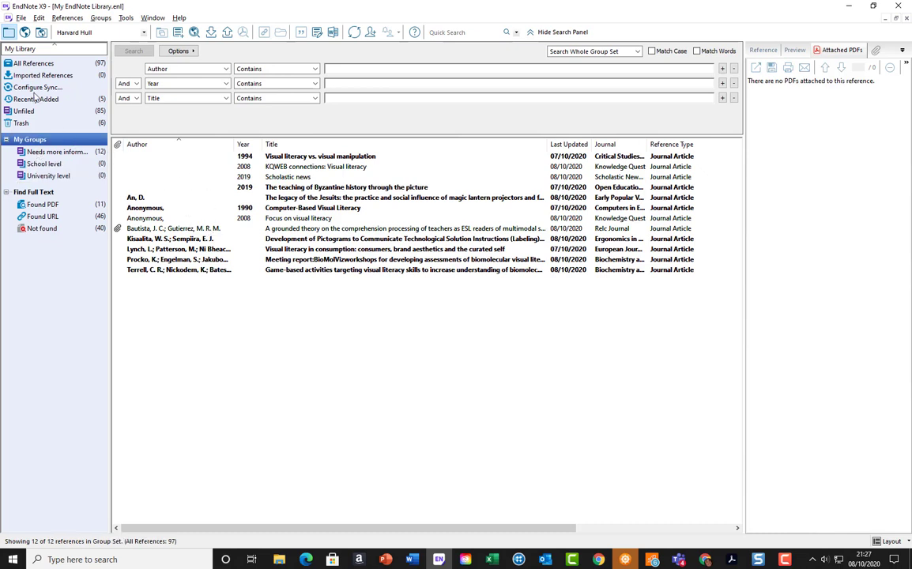
From all references, add the run from "The legacy of the Jesuits" through "Assessing visual literacy: a case study" to the School level group.
click(48, 64)
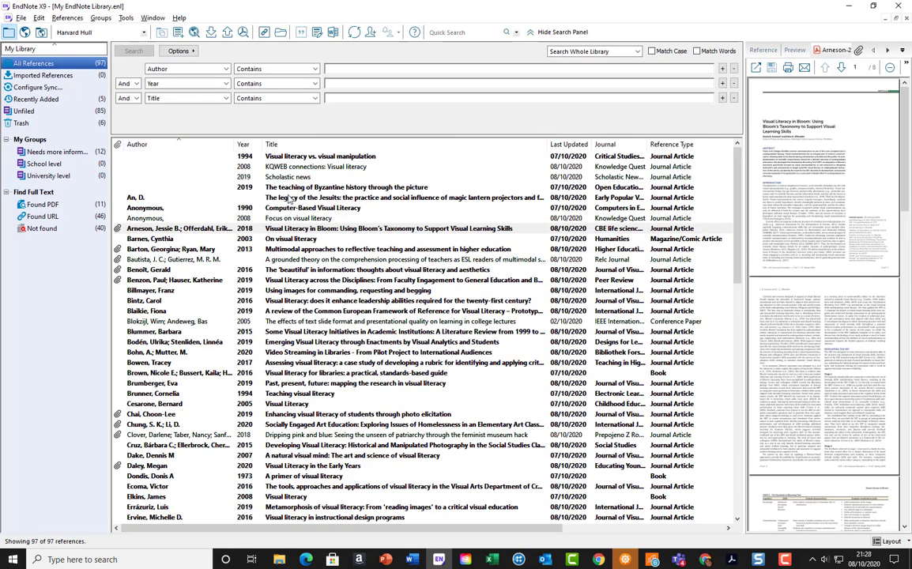
click(288, 197)
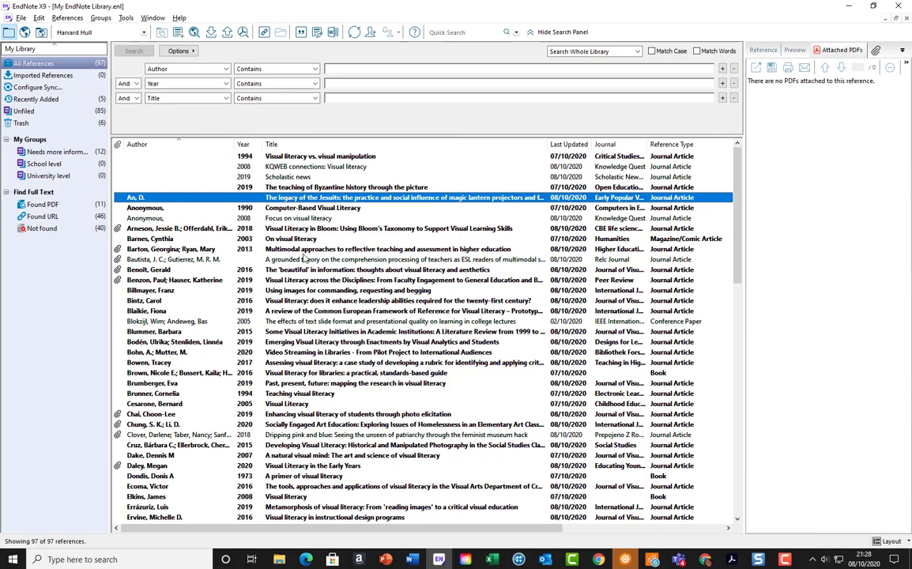
shift+click(304, 363)
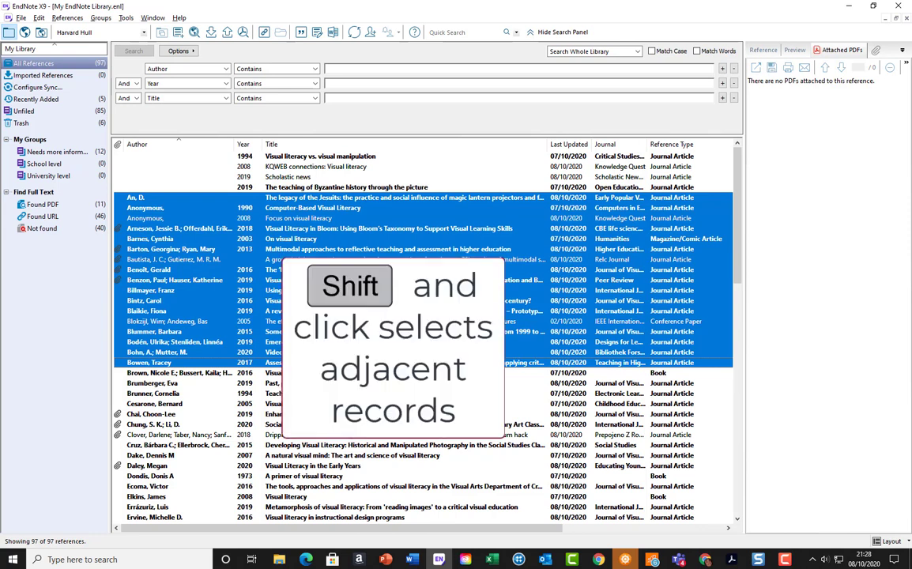
drag(296, 290, 63, 167)
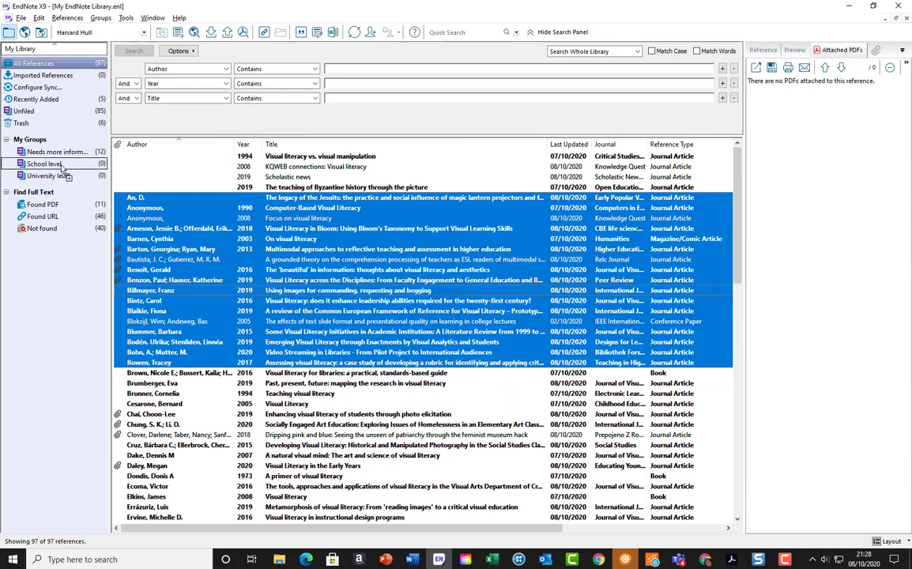
Add the references from "Visual literacy for libraries" through "Metamorphosis of visual literacy" to the University level group.
click(162, 374)
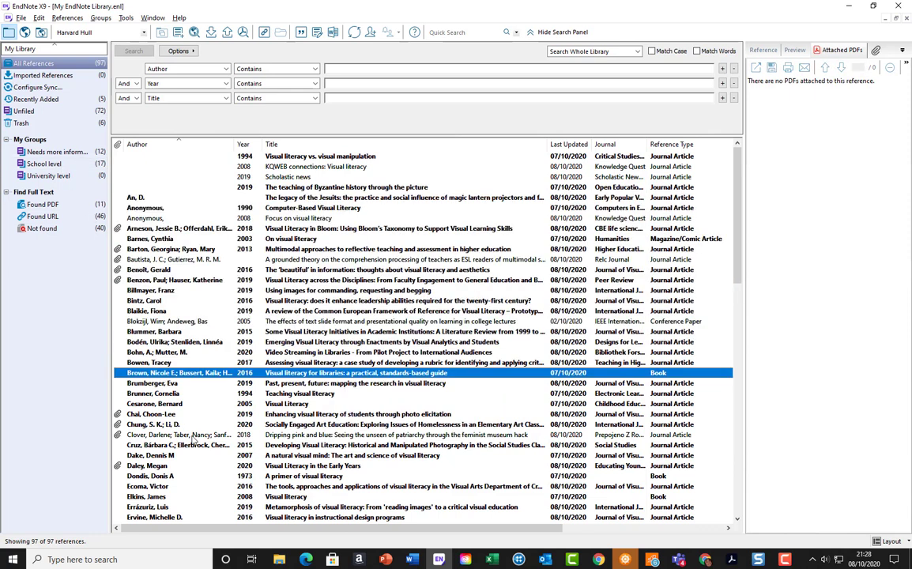
shift+click(151, 508)
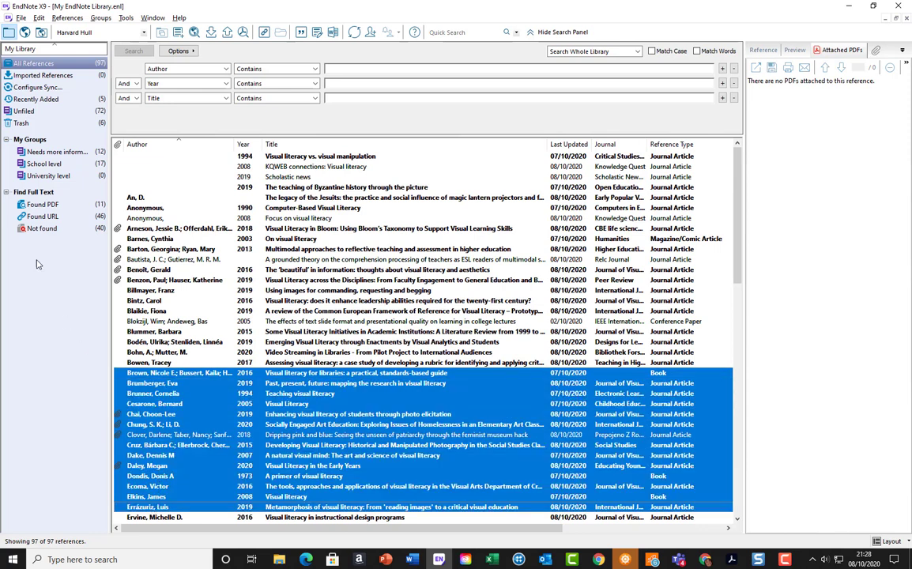
drag(36, 259, 33, 182)
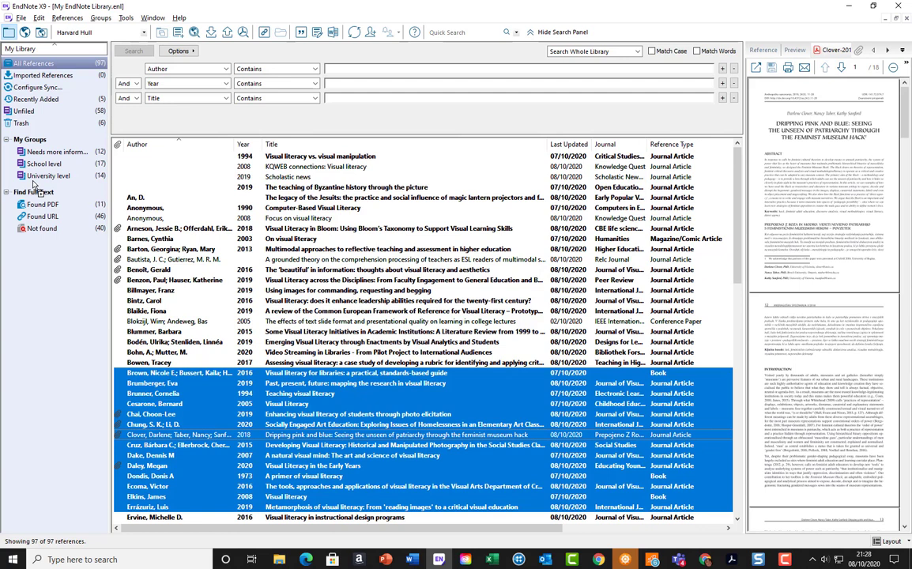
Review the references listed under All References, Unfiled, the "Needs more information" group and the School level group.
click(54, 63)
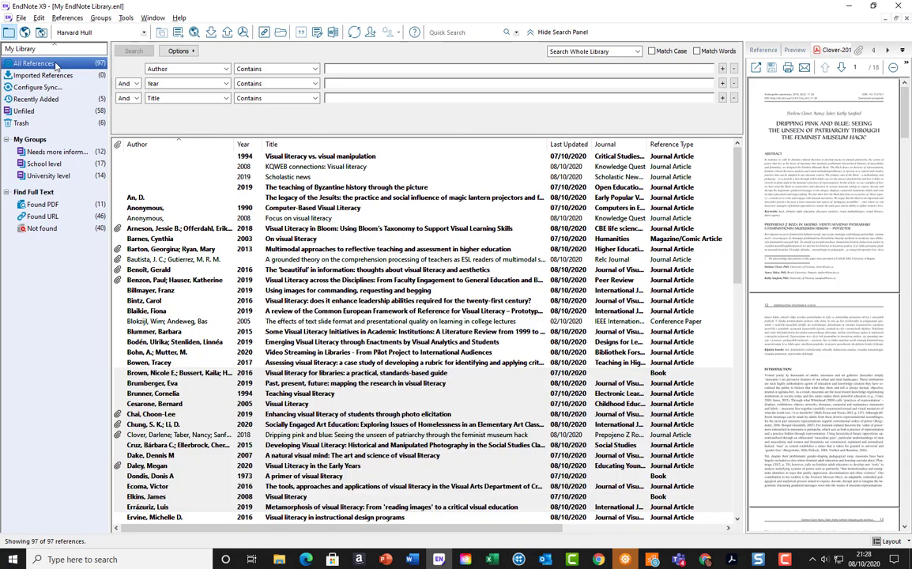
click(48, 110)
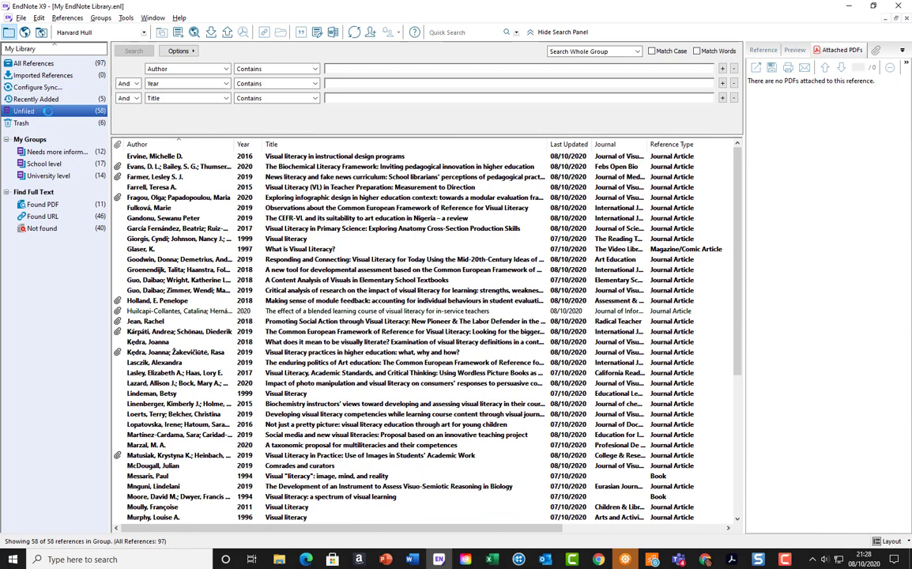
click(45, 151)
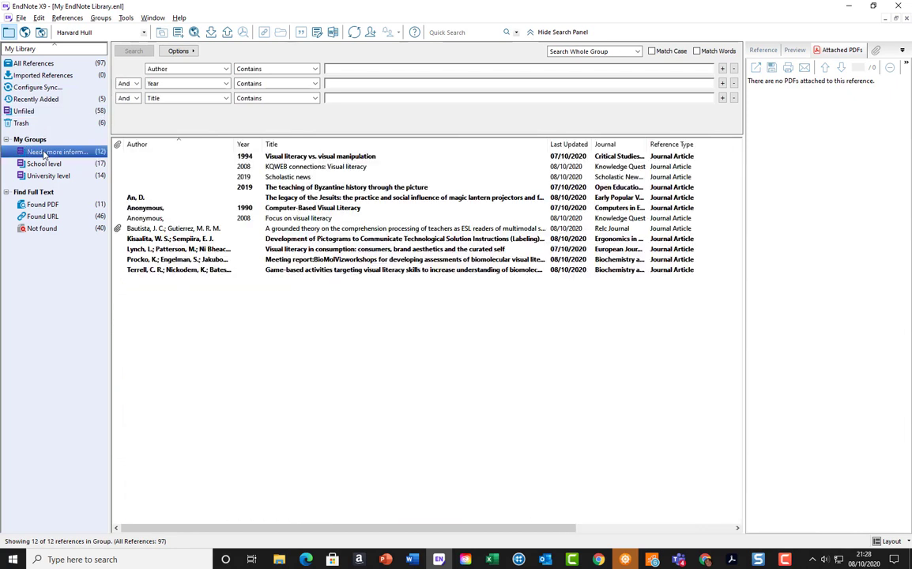
click(45, 164)
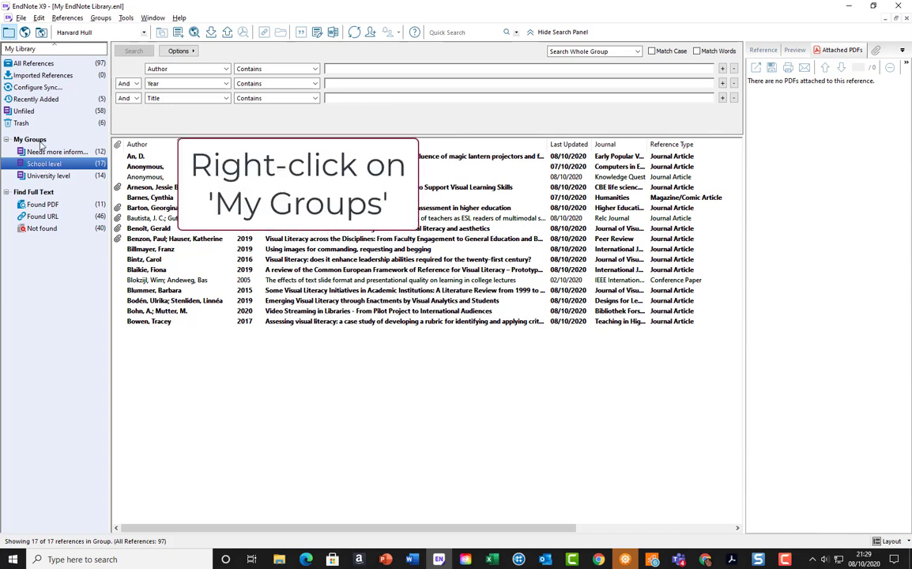
Create a group set named "Visual Literacy" and move the School level and University level groups into it.
right_click(41, 142)
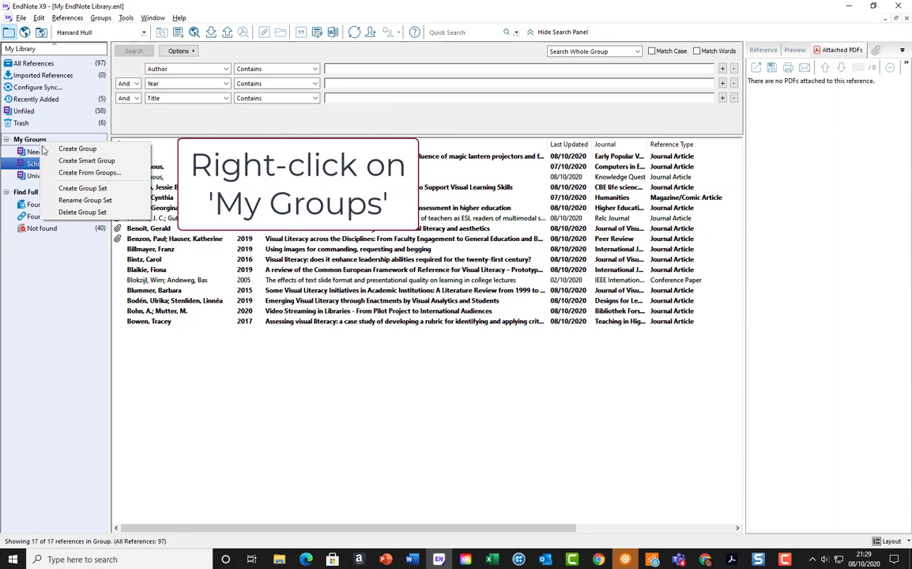
click(58, 189)
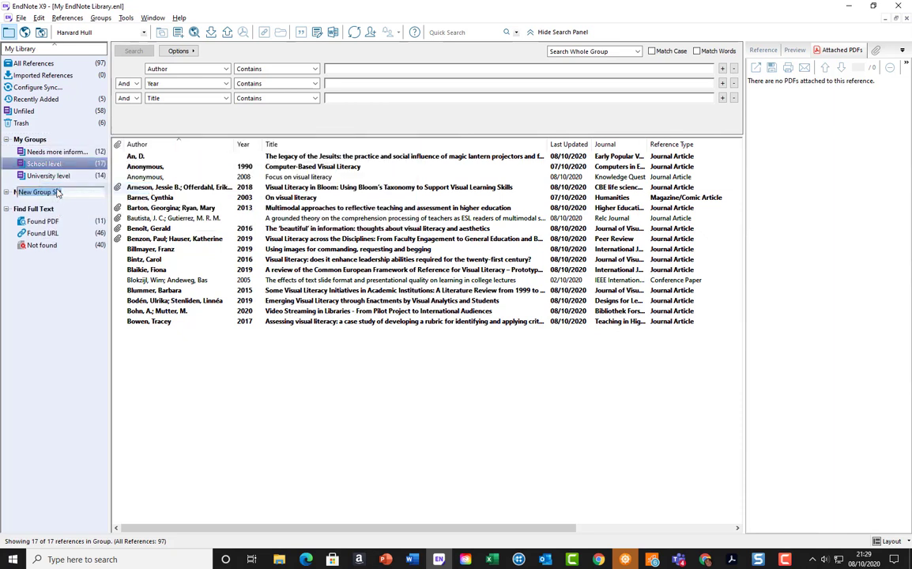
text(V)
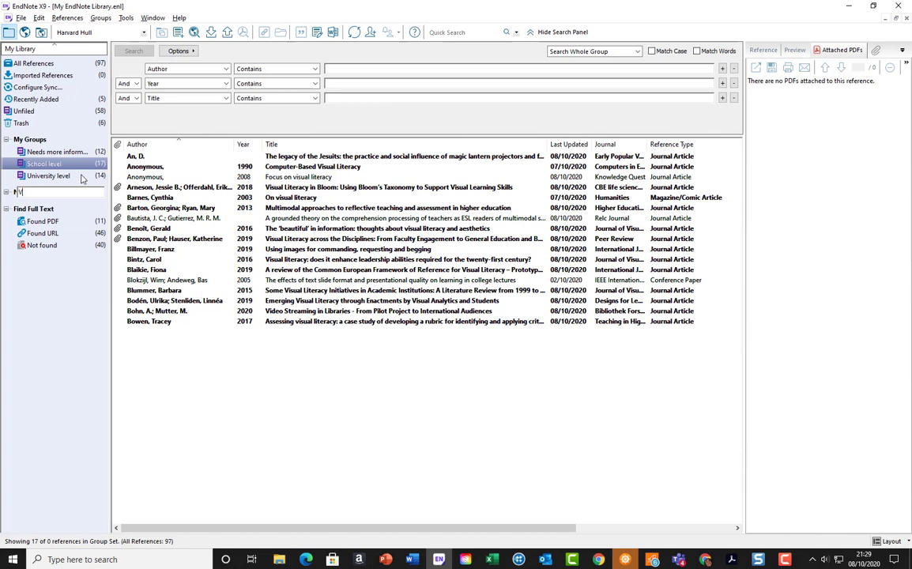
text(isual Literacy)
key(Return)
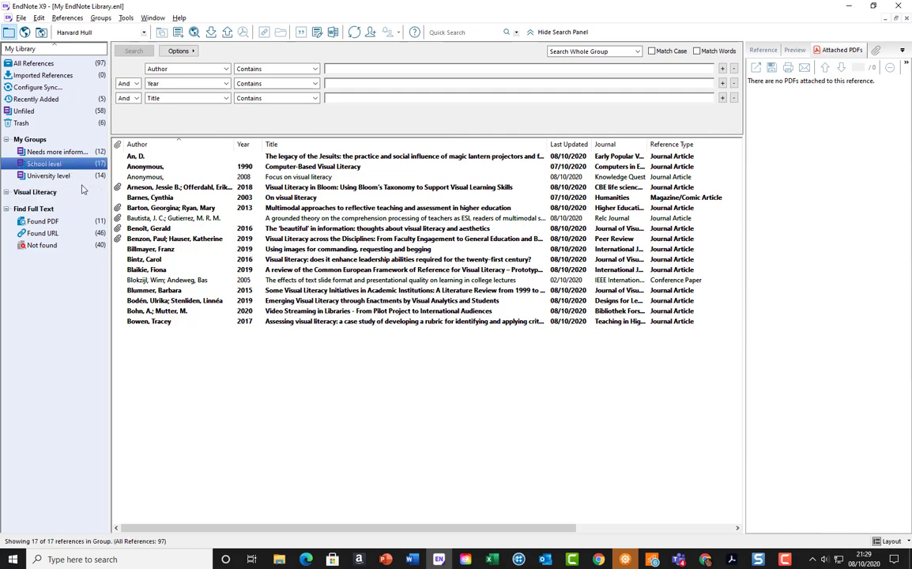
click(80, 173)
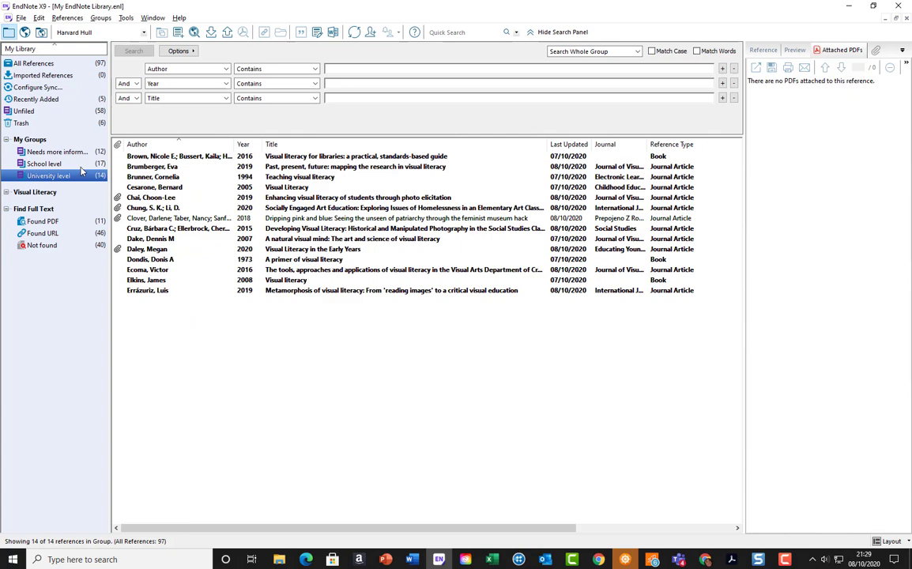
drag(77, 162, 43, 191)
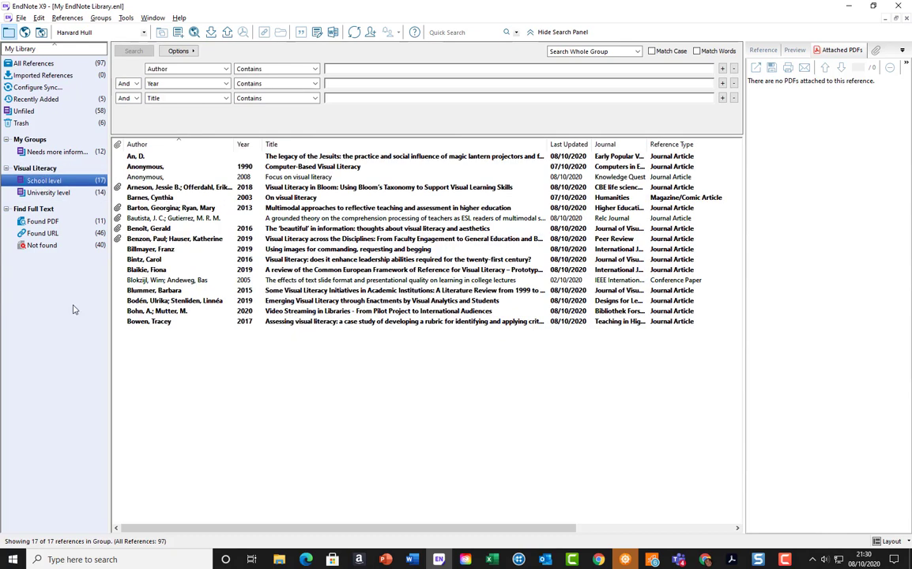
Create another group set named "Chapters" below the Visual Literacy set.
right_click(32, 170)
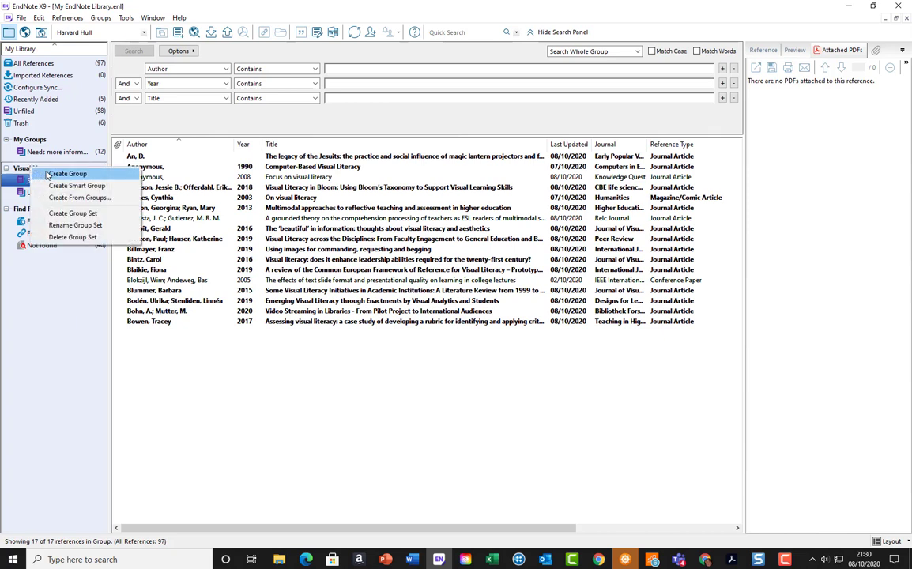
click(55, 174)
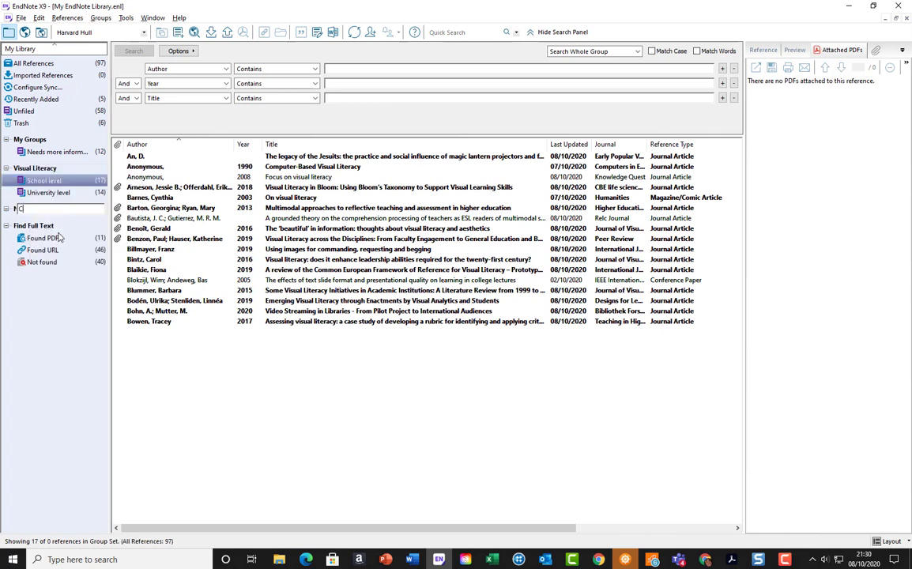
text(Chapters)
click(39, 210)
Create a group named "Chapter 1 - Intro" in the Chapters group set.
right_click(41, 210)
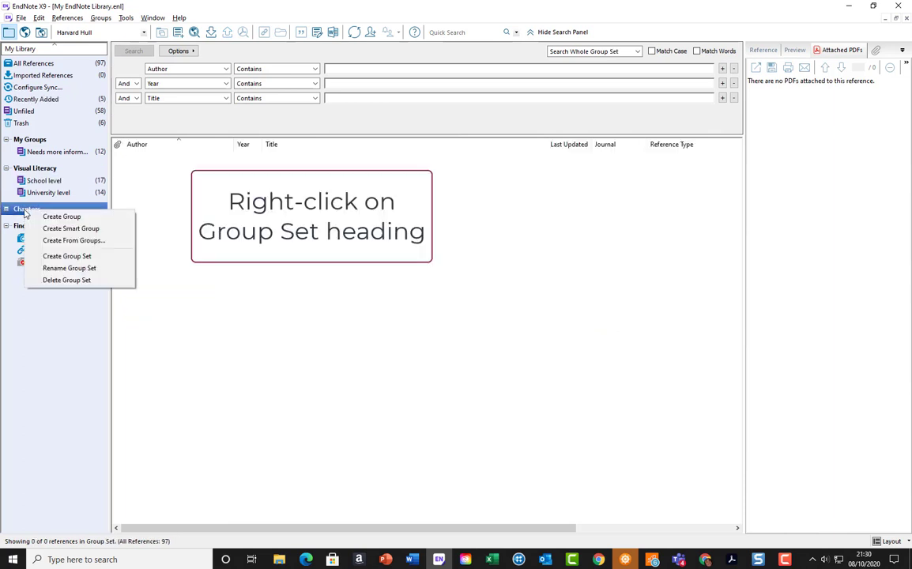
click(39, 216)
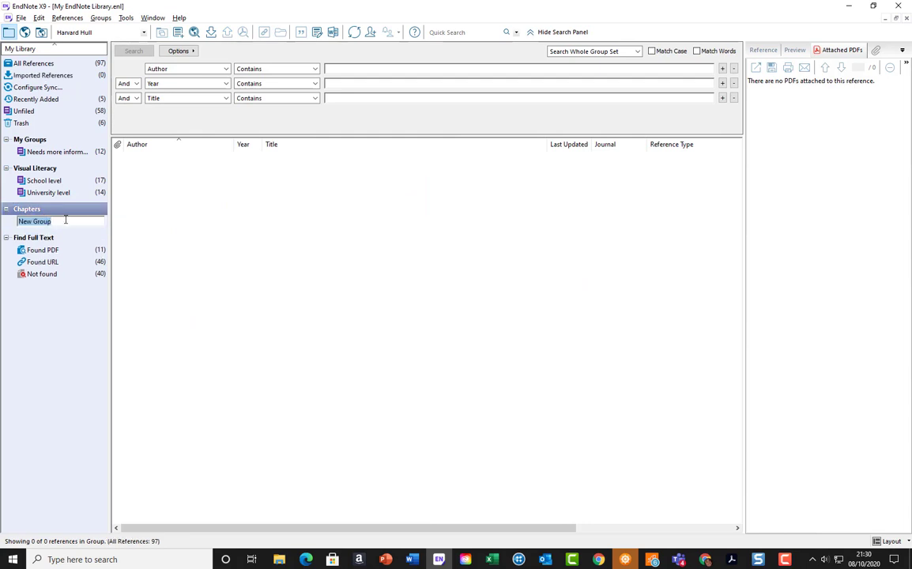
text(Chapter 1 - Intro)
key(Return)
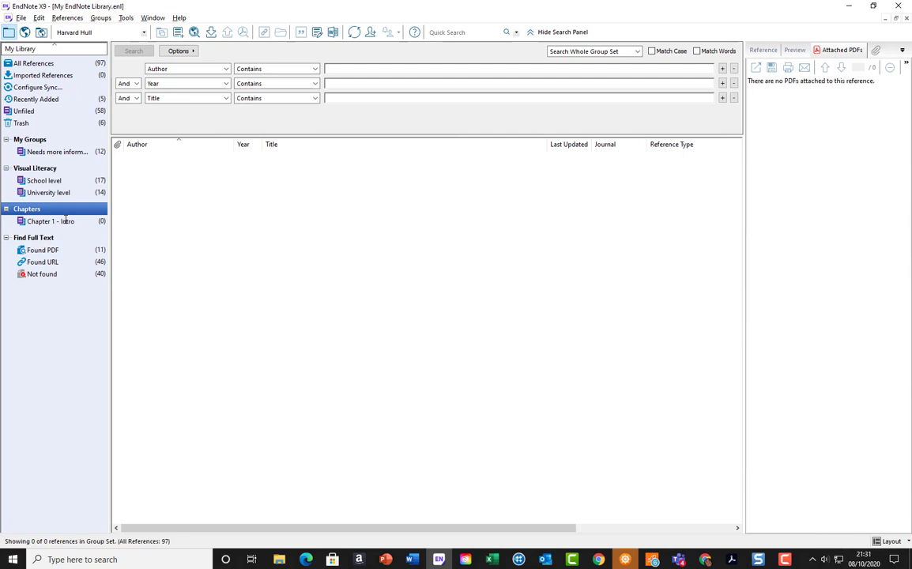
Create a second group named "Chapter 2 - Lit review" in the Chapters group set.
right_click(55, 212)
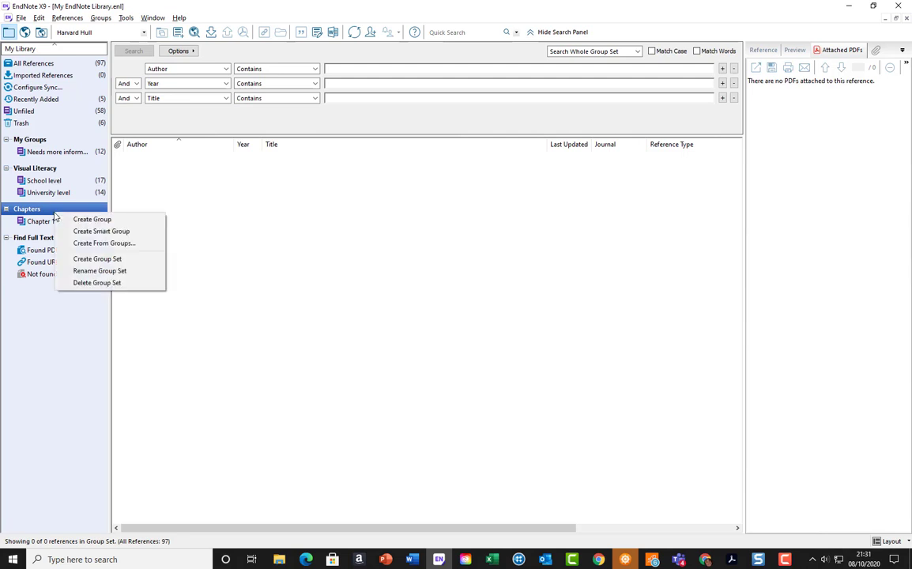
click(87, 219)
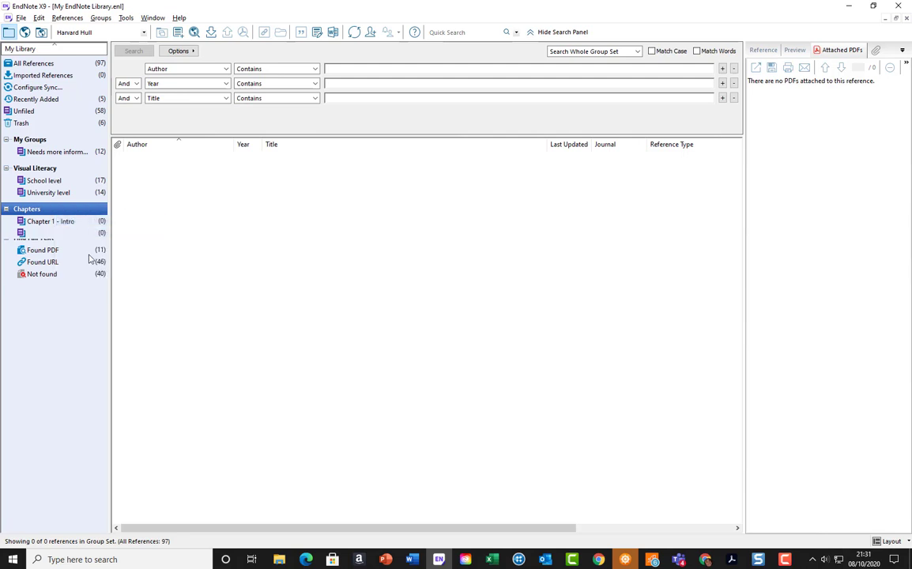
text(Chapter)
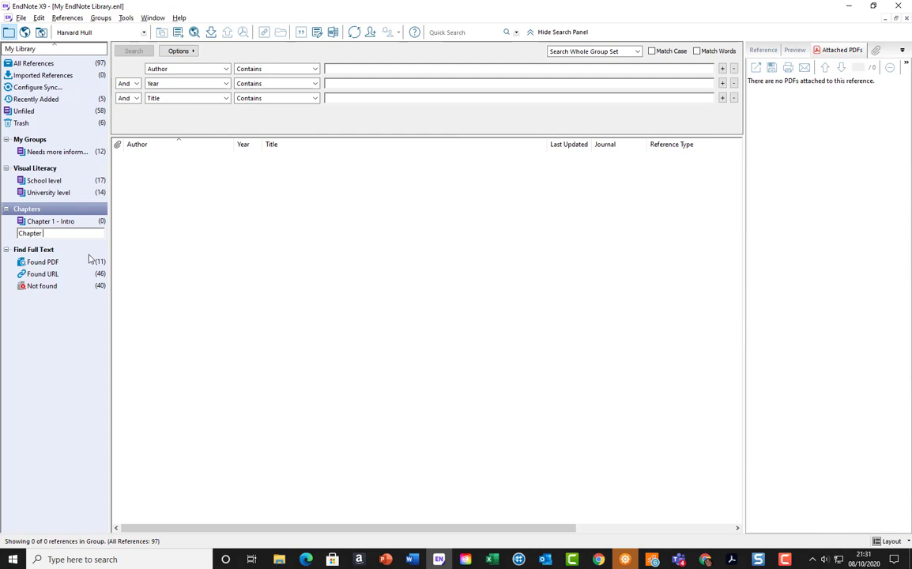
text( 2 - Lit review)
key(Return)
From all references, add the Common European Framework review, the photo elicitation article and the 2008 book "Visual literacy" to Chapter 1 - Intro.
click(79, 65)
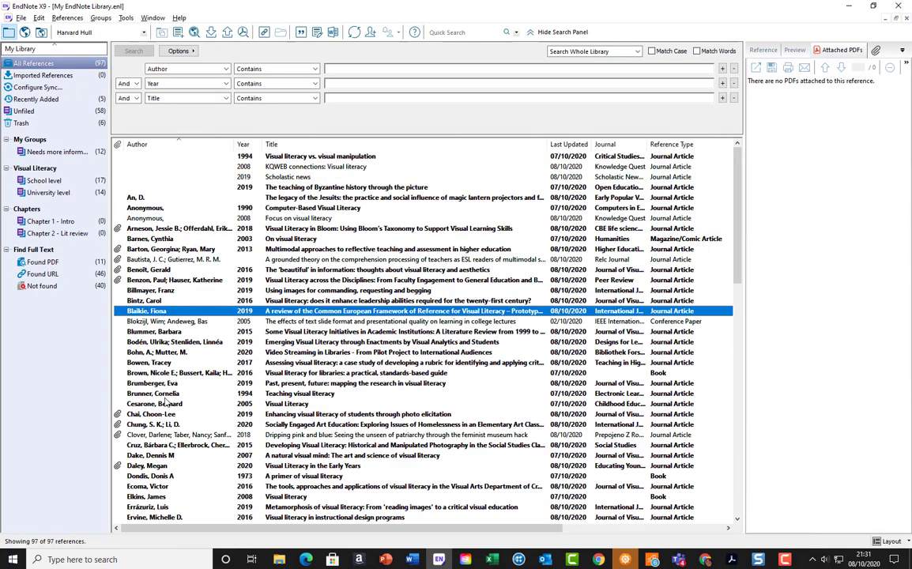
ctrl+click(150, 414)
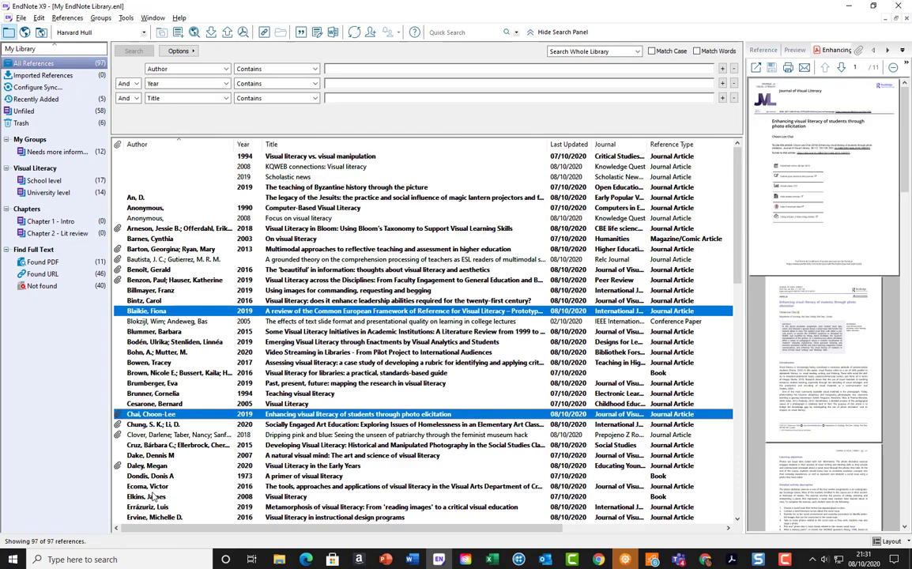
ctrl+click(154, 497)
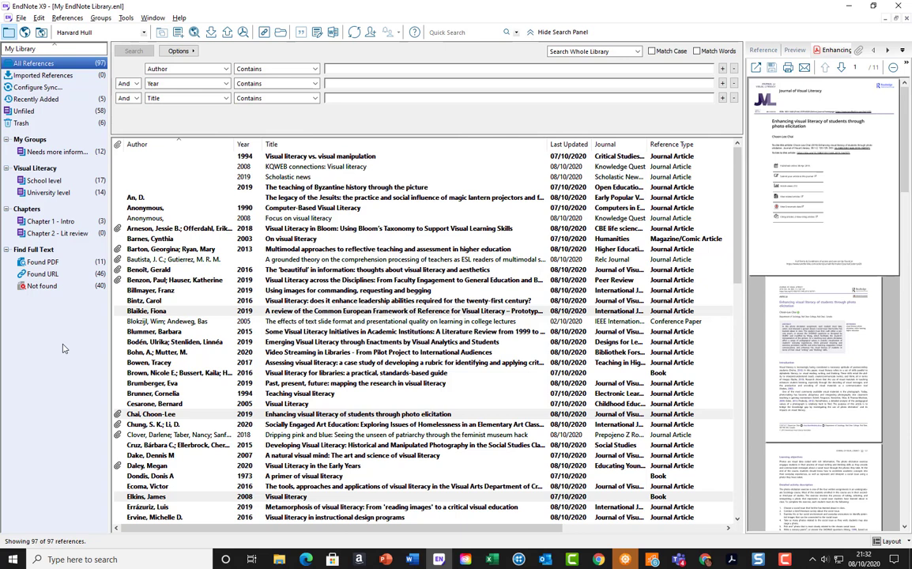
Create a smart group named "Journal of Visual Literacy" under My Groups, collecting references whose Journal/Secondary Title contains "Journal of Visual Literacy".
right_click(33, 140)
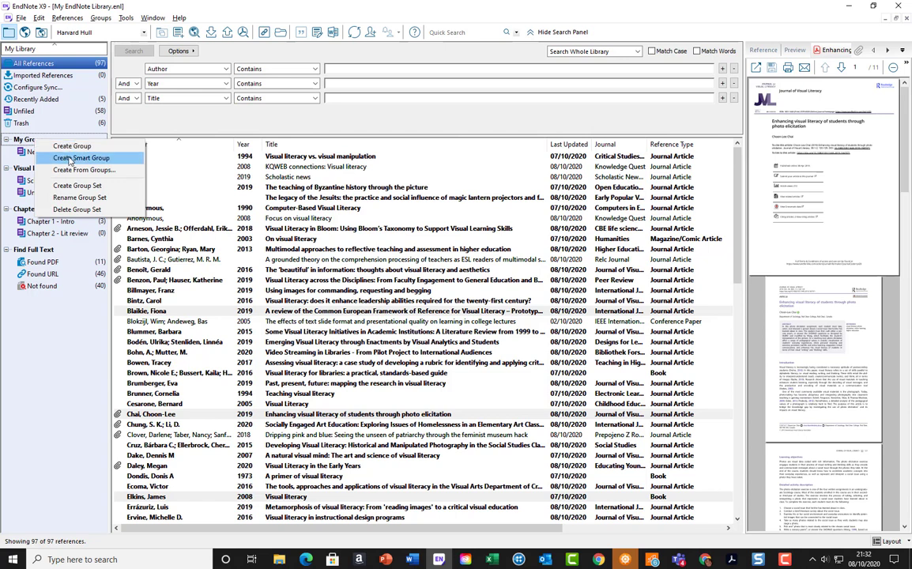
click(70, 158)
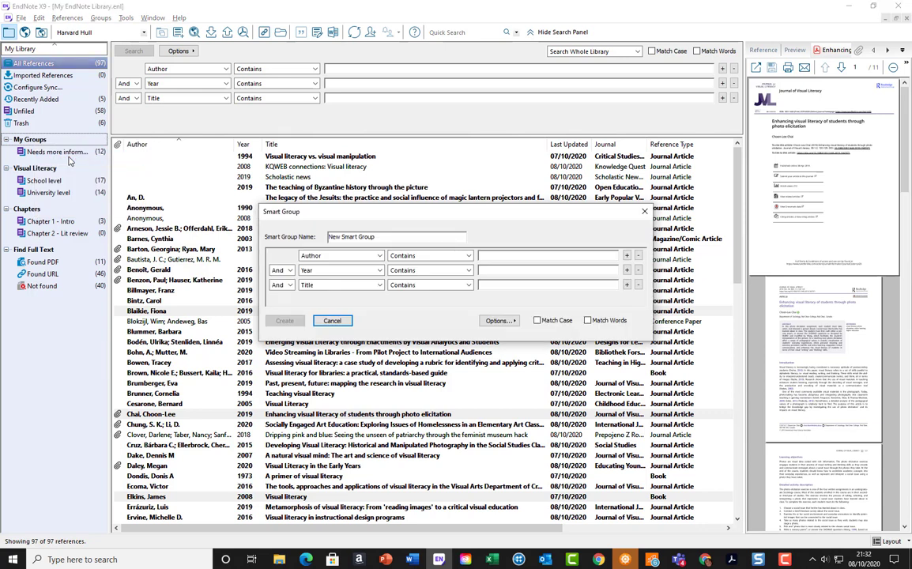
drag(377, 237, 301, 239)
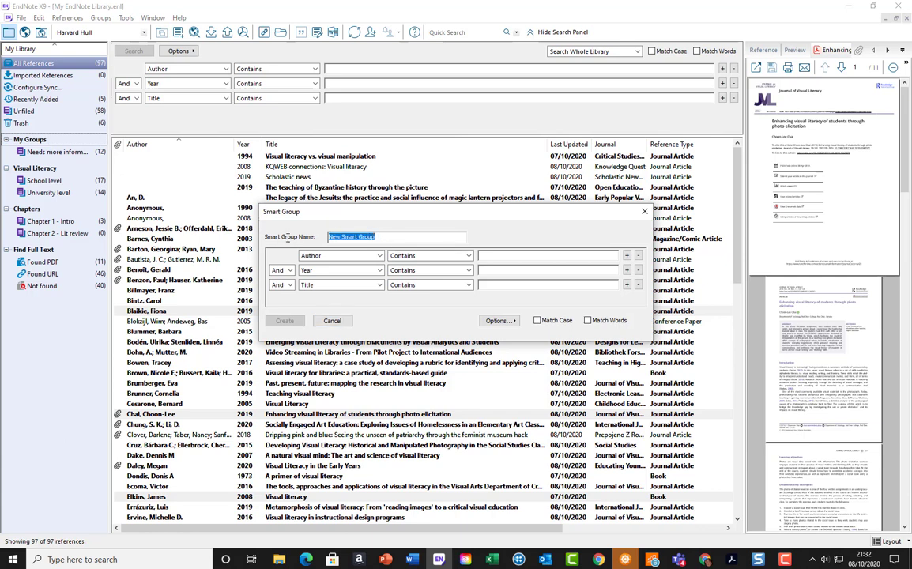
text(Journal of Visual Literacy)
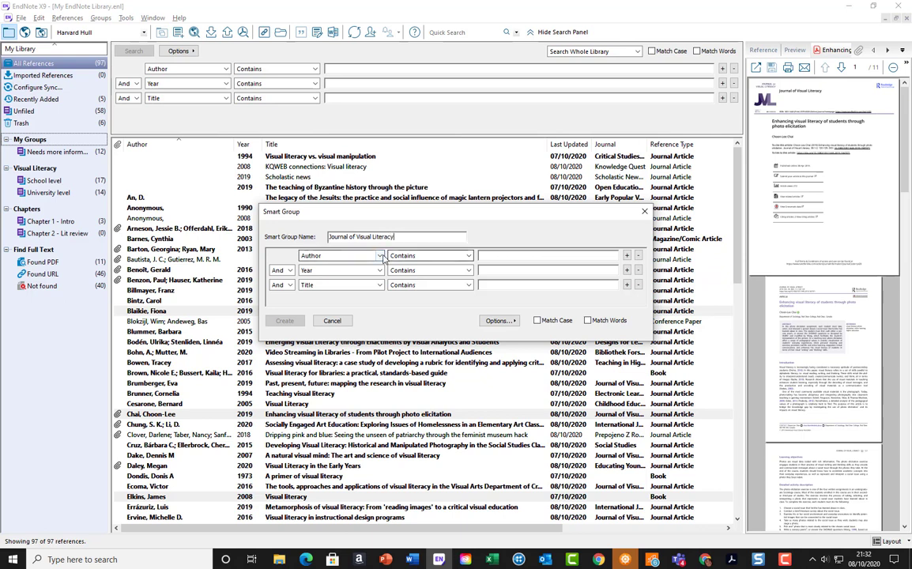
click(348, 255)
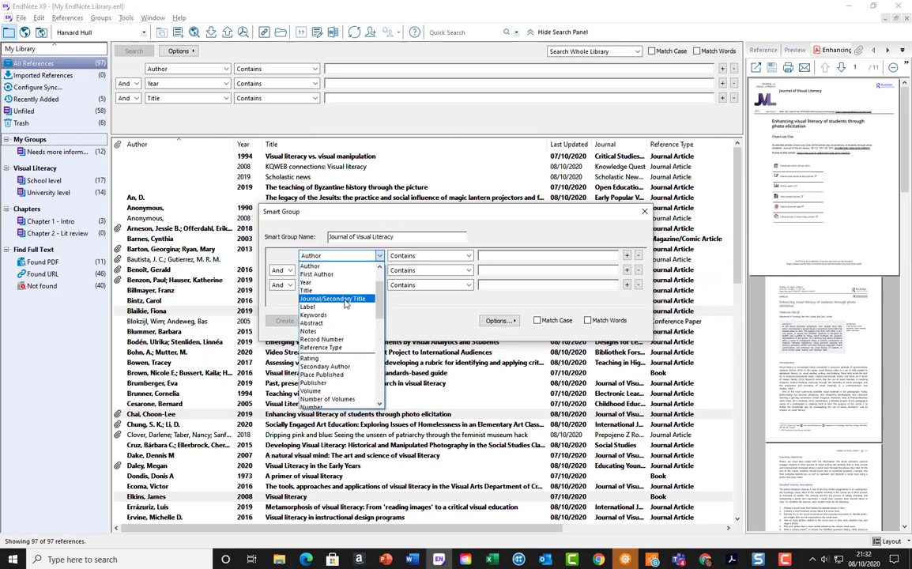
click(344, 299)
click(485, 257)
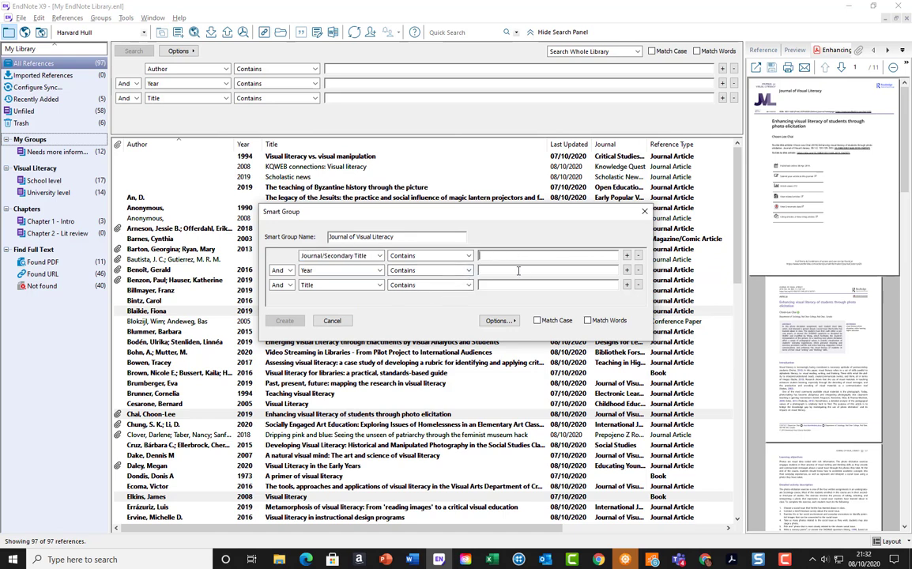
text(Journal of Visual Liter)
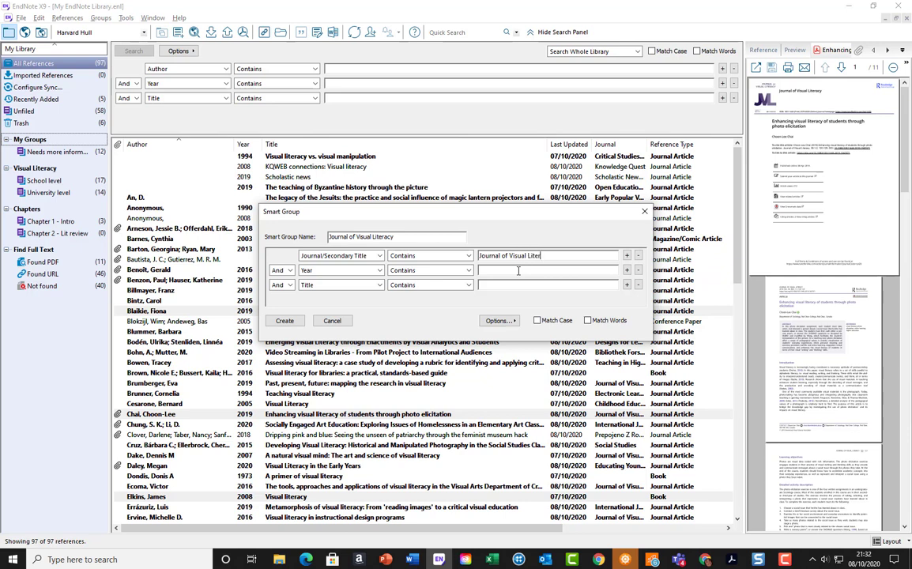
text(acy)
click(285, 320)
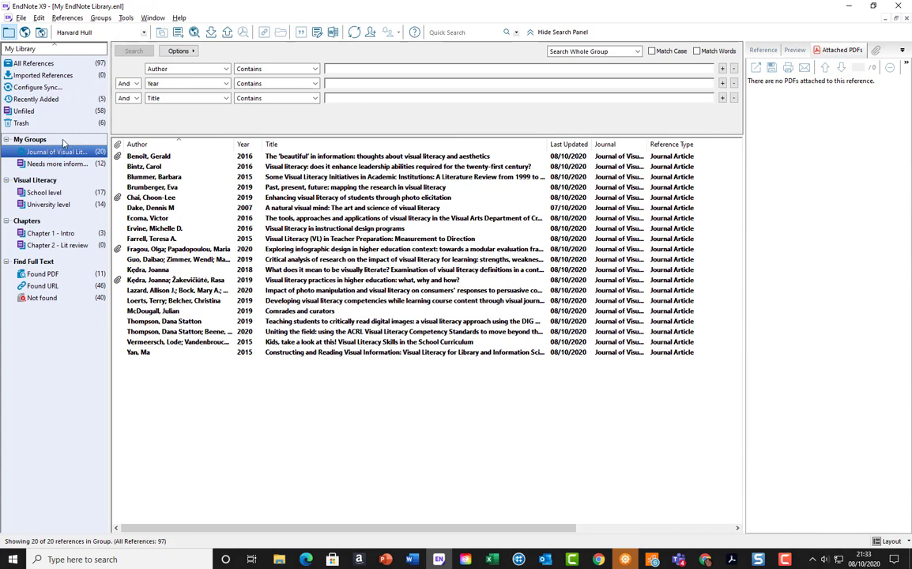
Start a smart group named "2015-2020" under My Groups with the condition that Year is greater than or equal to 2015.
right_click(61, 140)
click(91, 159)
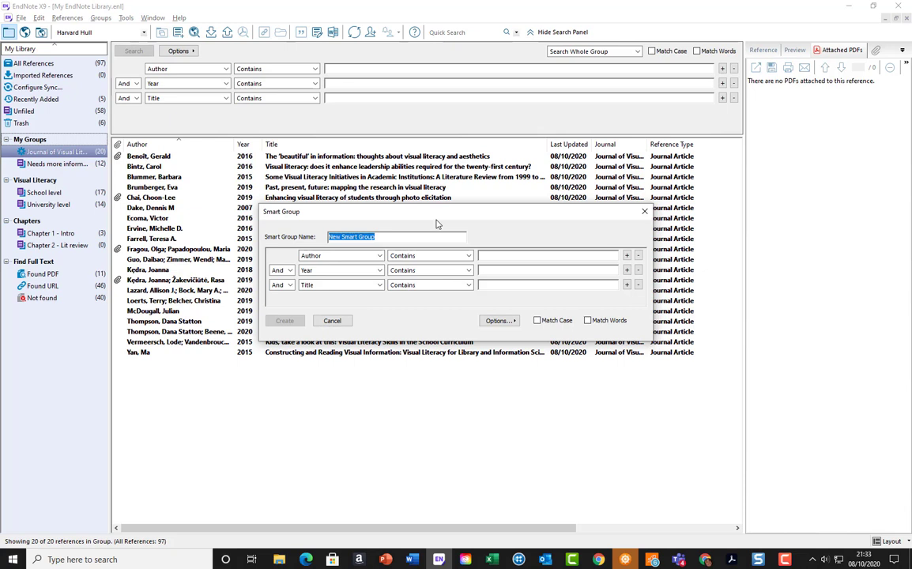
text(2015-2020)
click(454, 271)
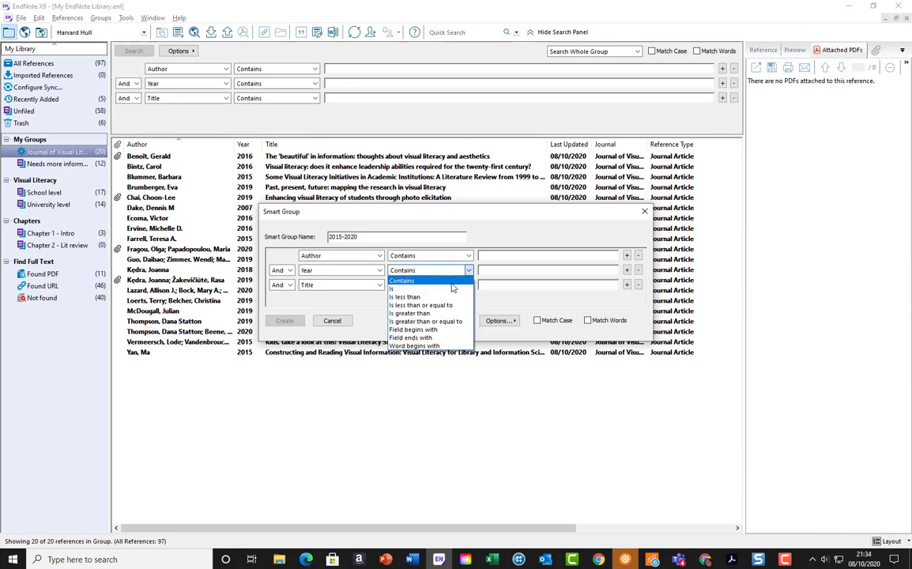
click(447, 326)
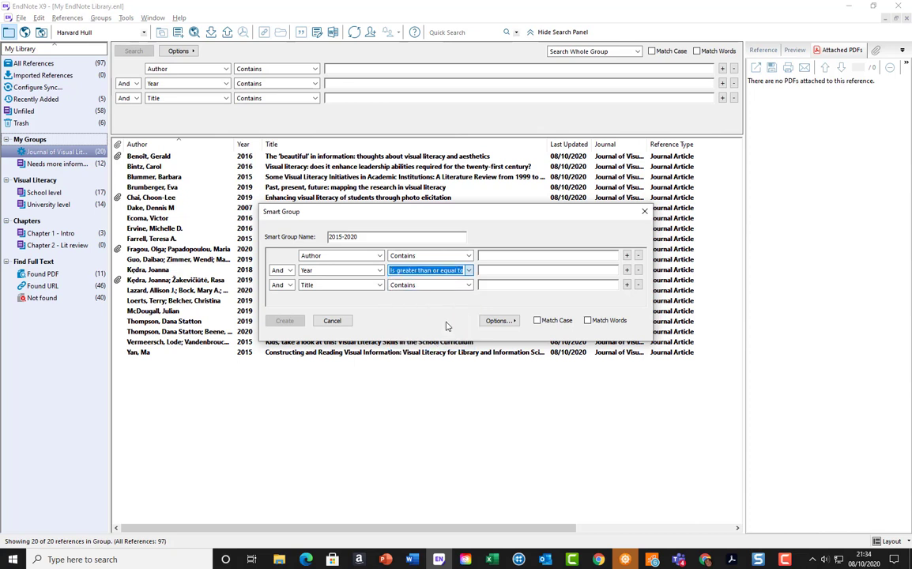
click(485, 273)
text(2015)
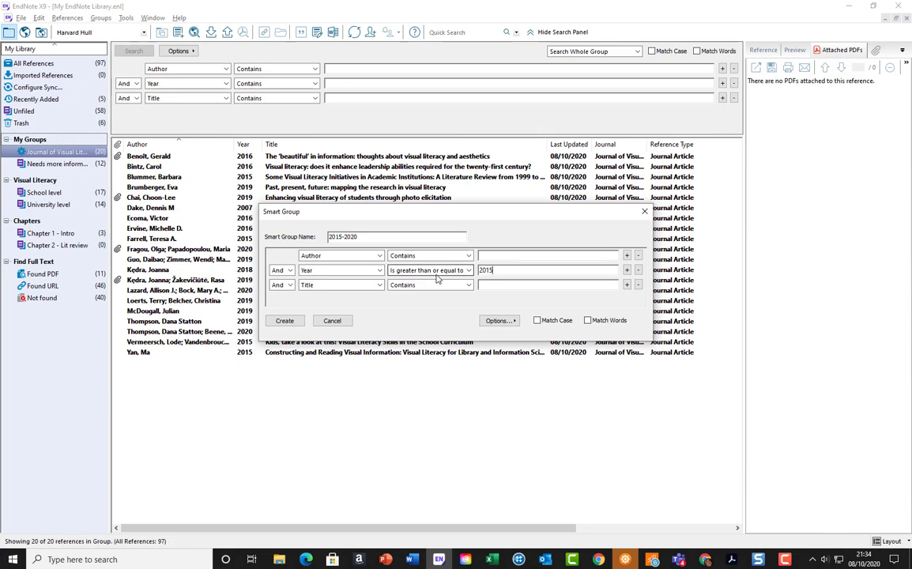
Add the condition that Year is less than or equal to 2020 and create the smart group.
click(342, 284)
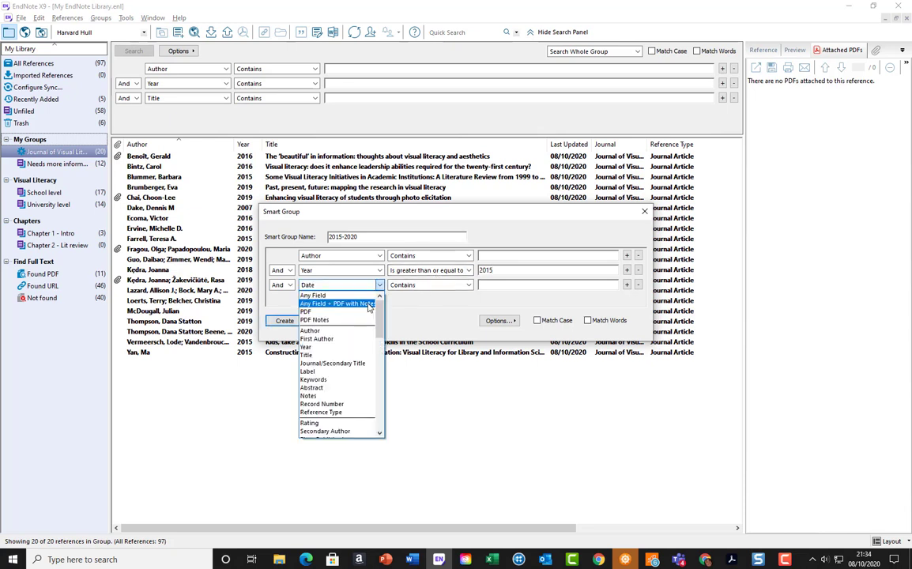
click(332, 347)
click(430, 284)
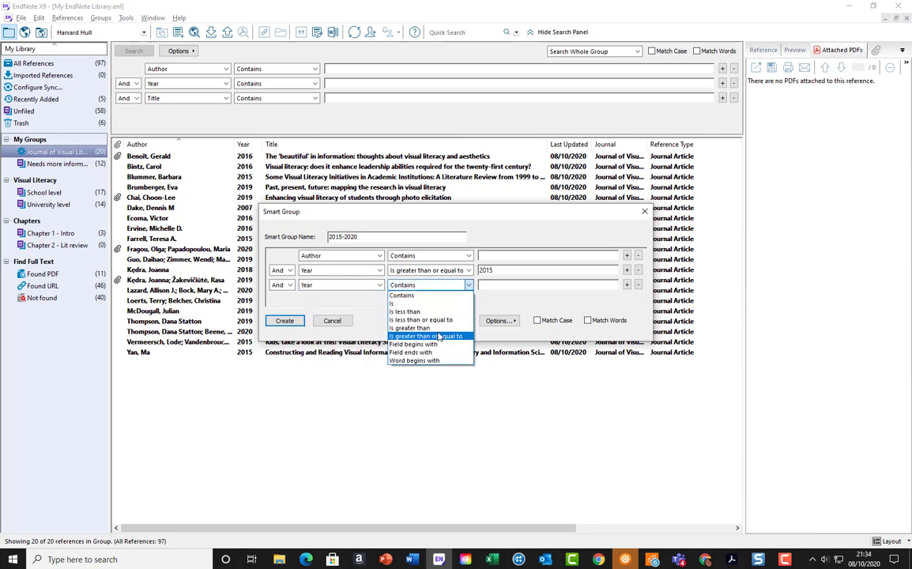
click(441, 320)
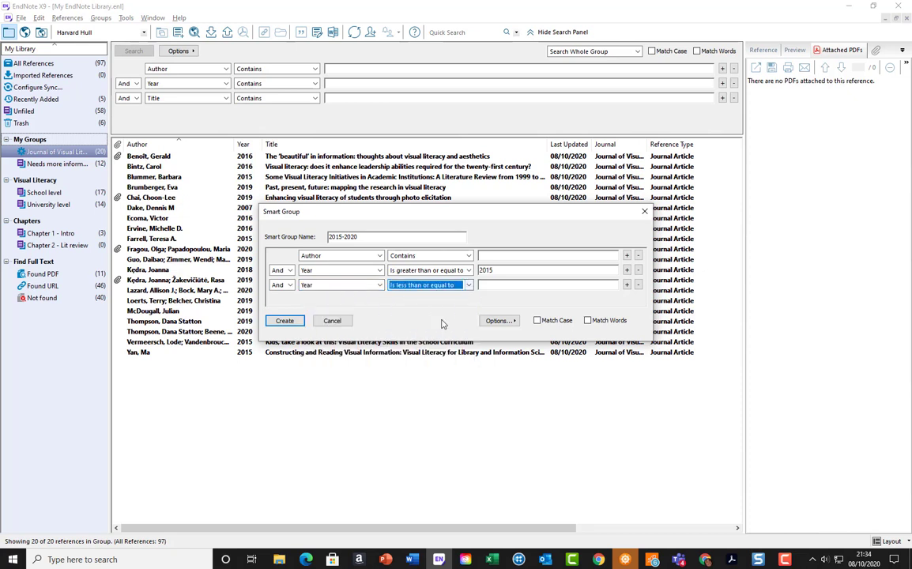
click(482, 286)
text(2020)
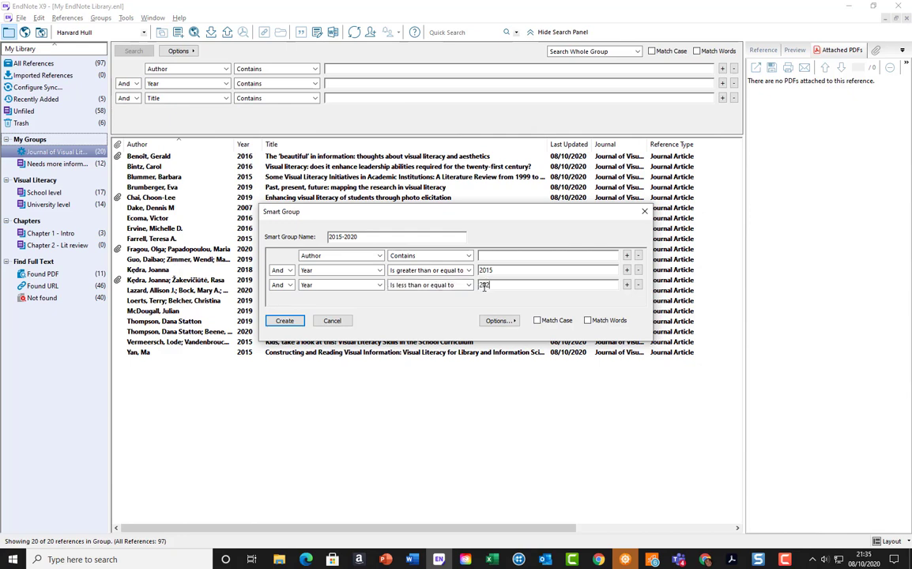
click(285, 321)
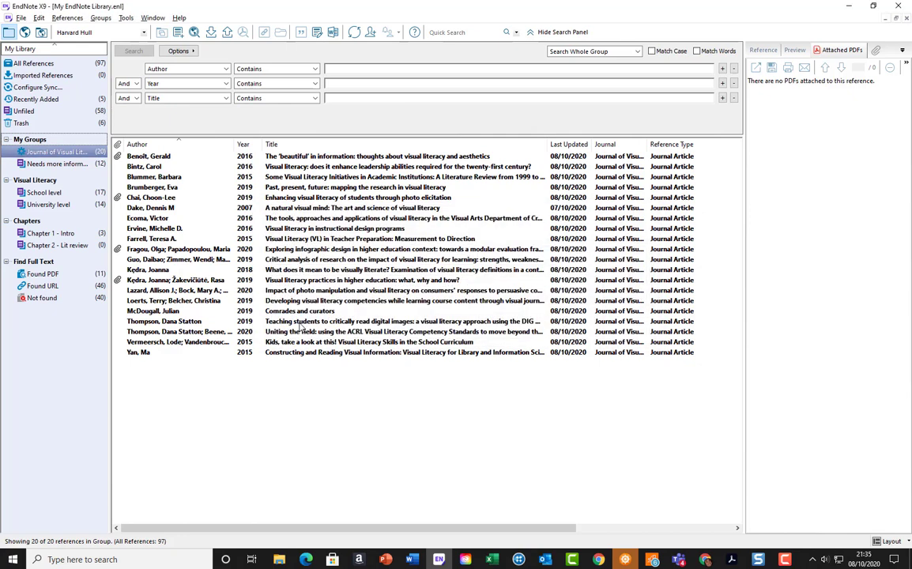